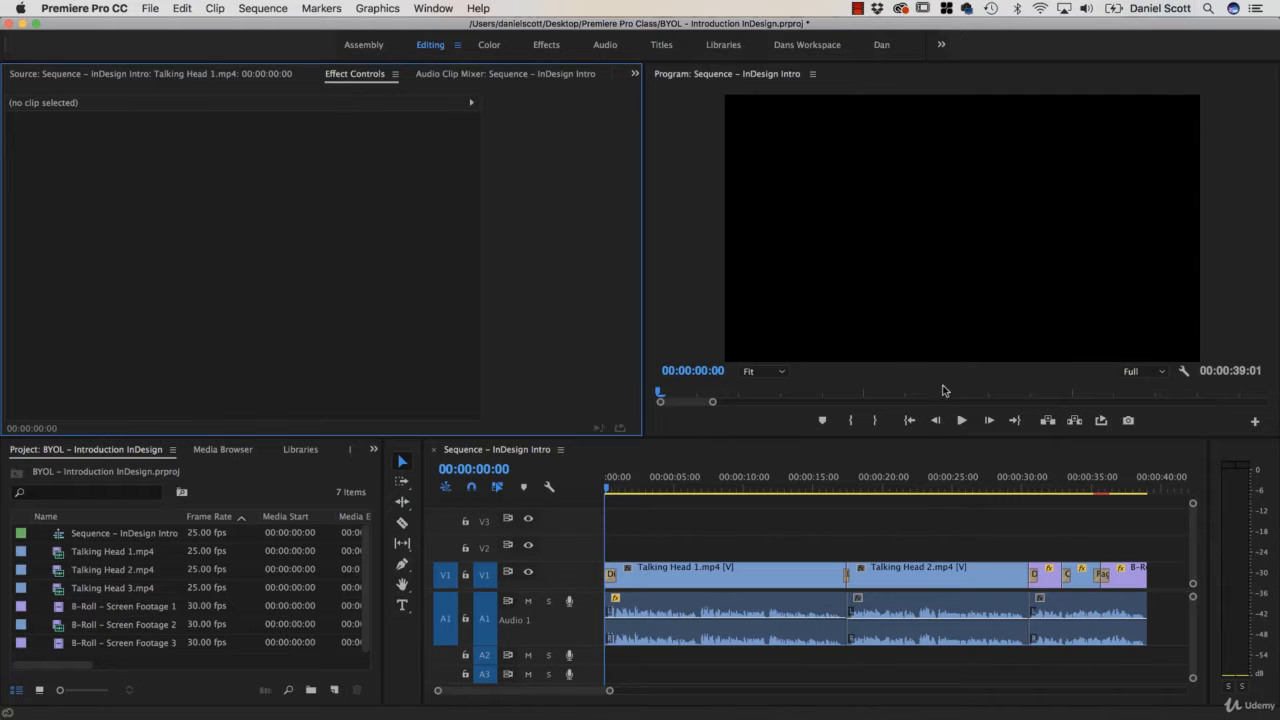
- Adjust the width of the audio meters panel beside the timeline
left_click(436, 8)
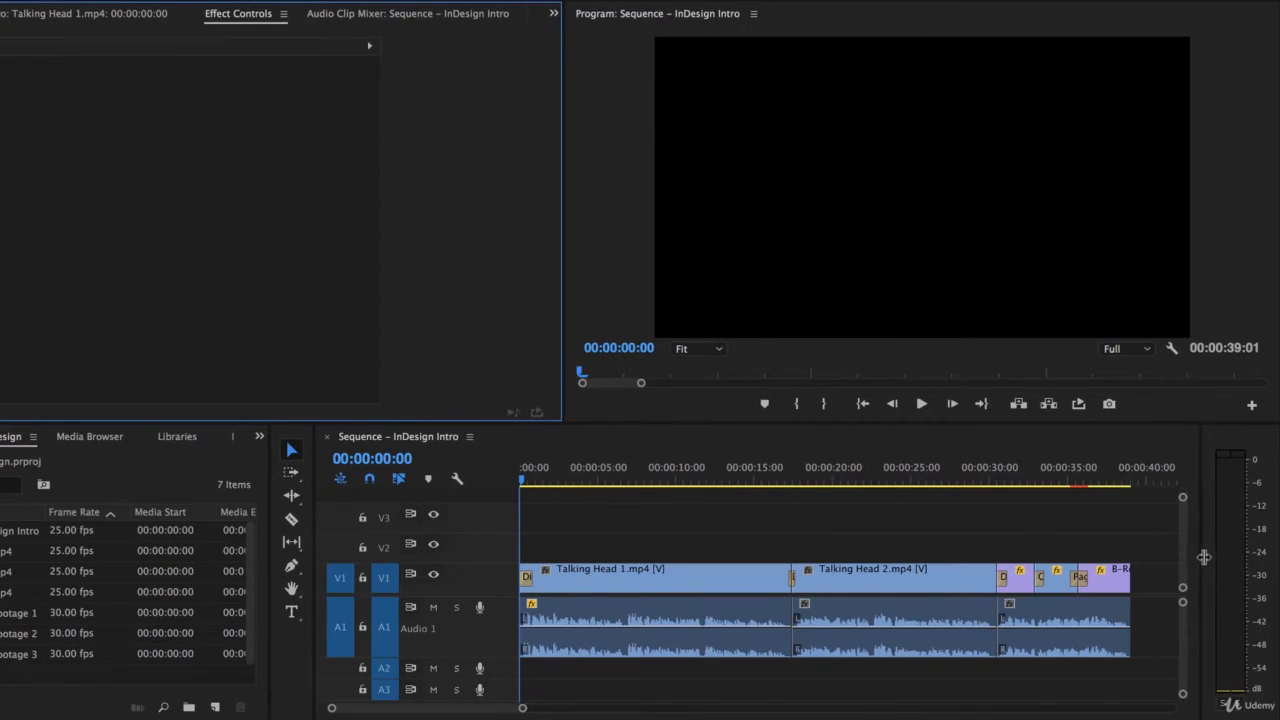
left_click_drag(1225, 562, 1237, 562)
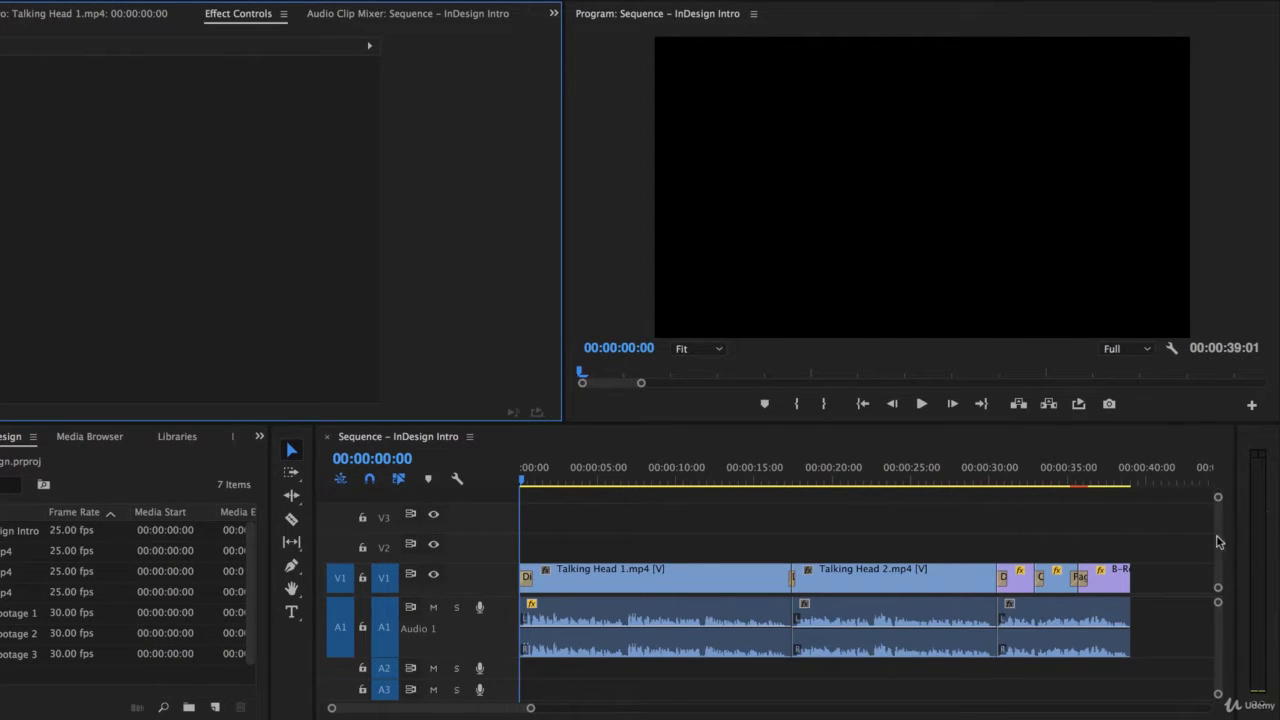
left_click_drag(1235, 542, 1197, 547)
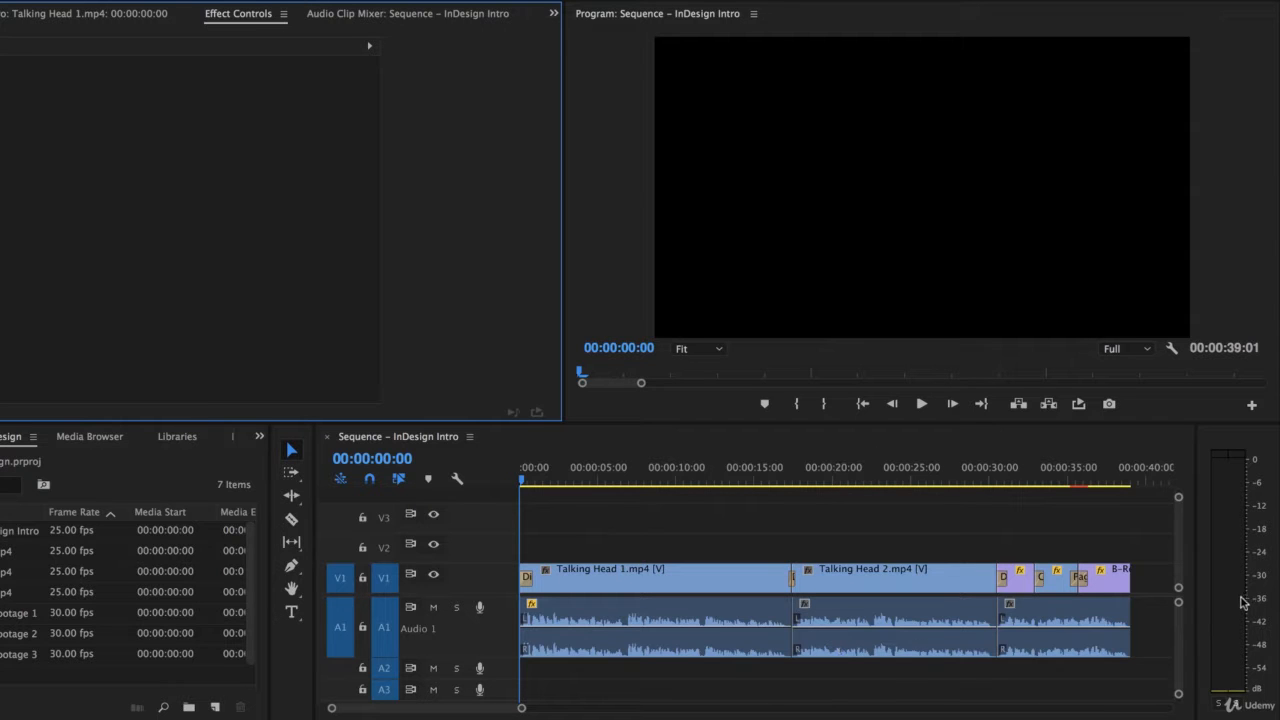
- Play the opening of the InDesign Intro sequence in stretches and examine the levels on the audio meters
key("space")
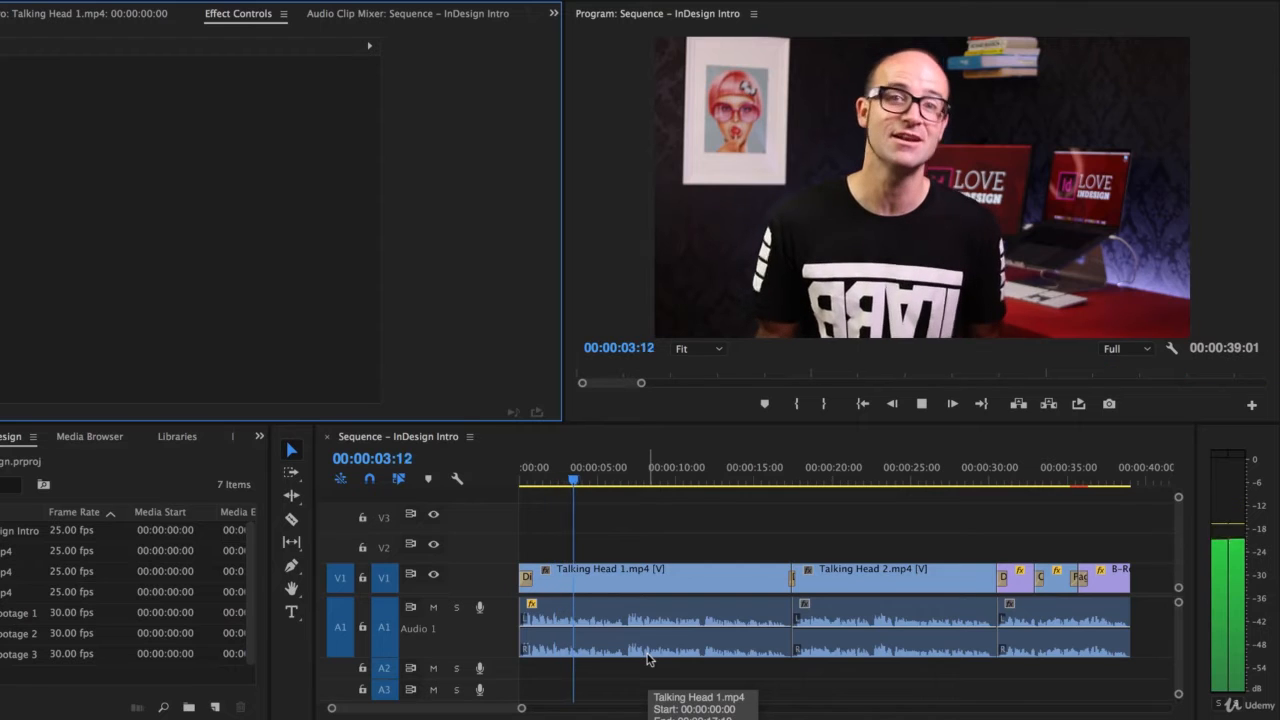
key("space")
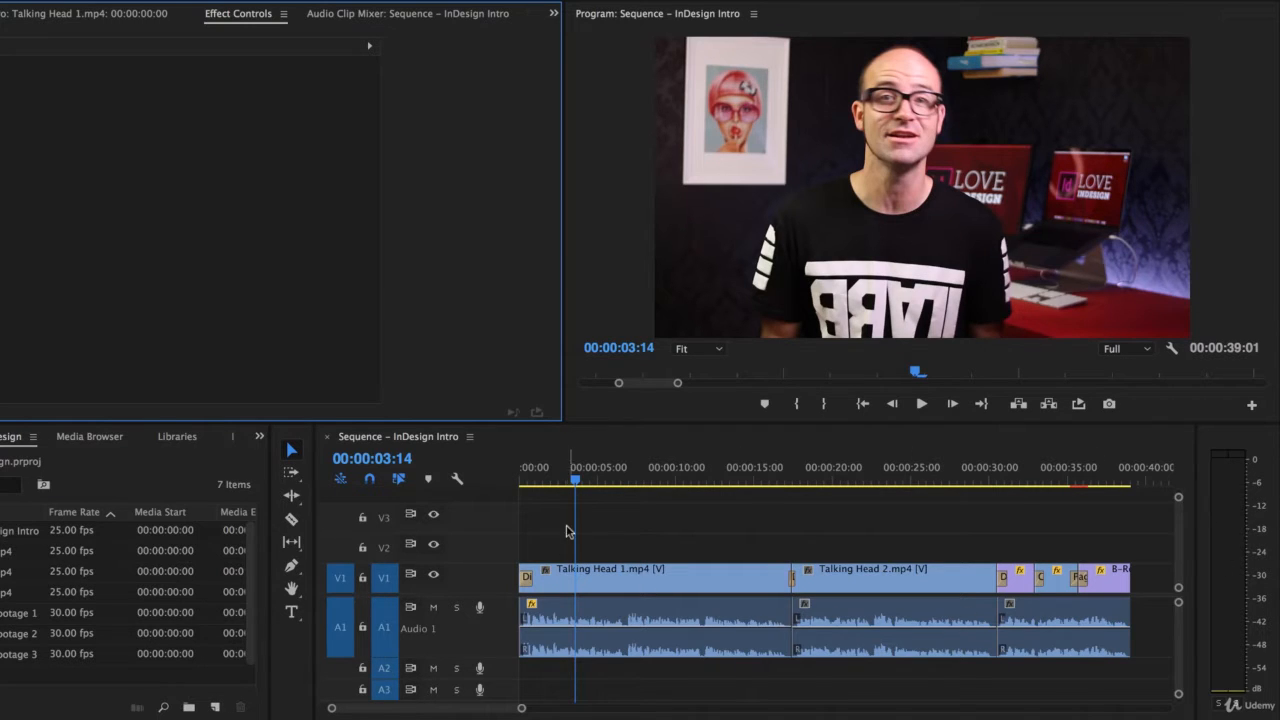
key("space")
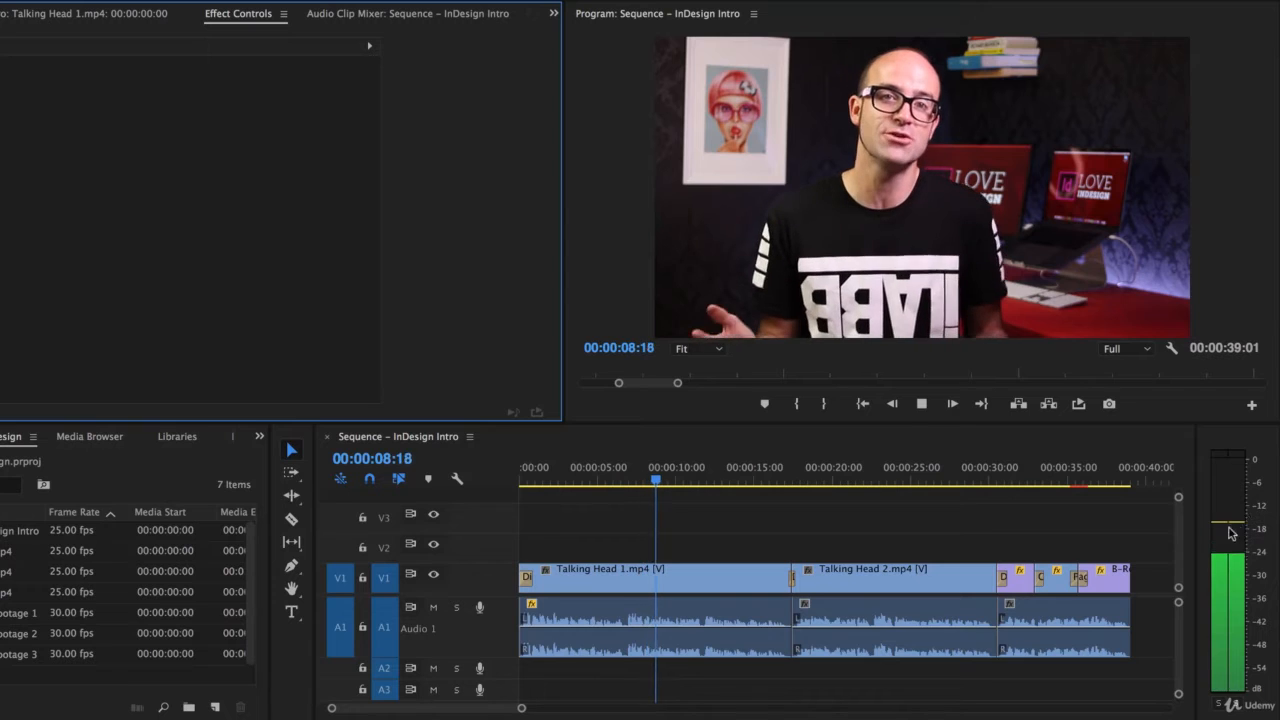
key("space")
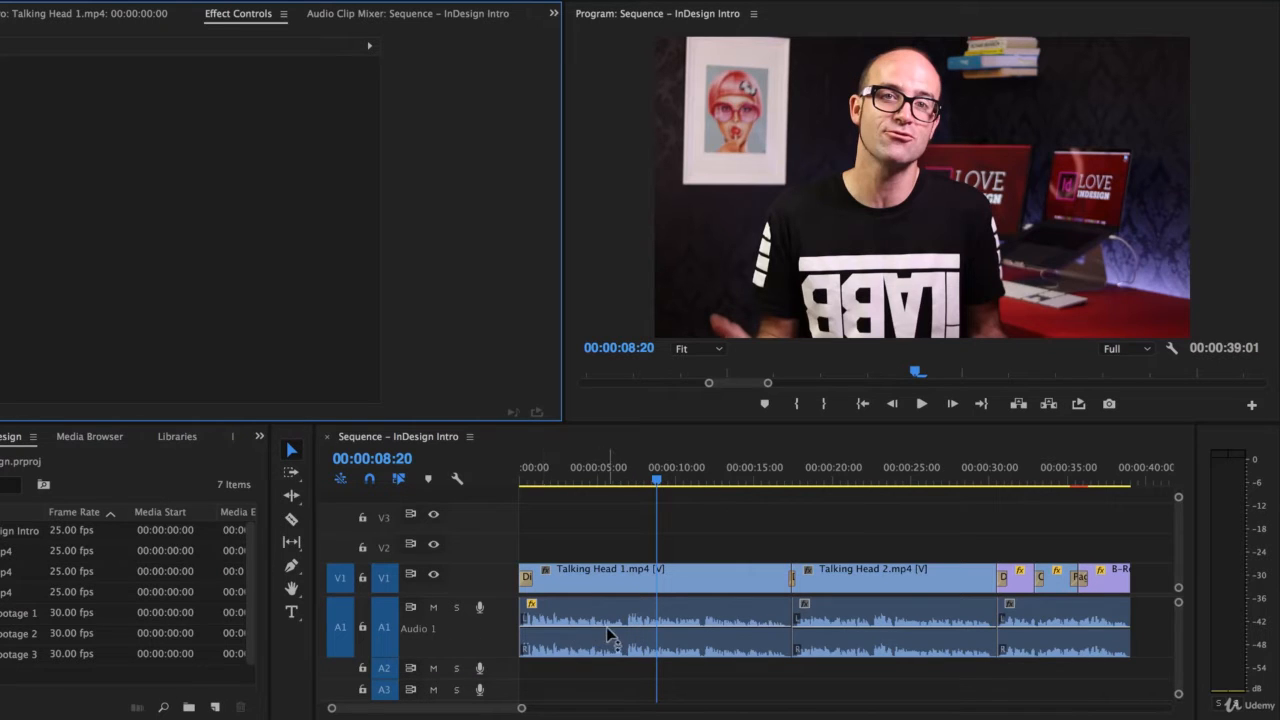
- Try raising the volume line of the Talking Head 1 audio, and undo the change after a playback check
left_click_drag(606, 627, 606, 623)
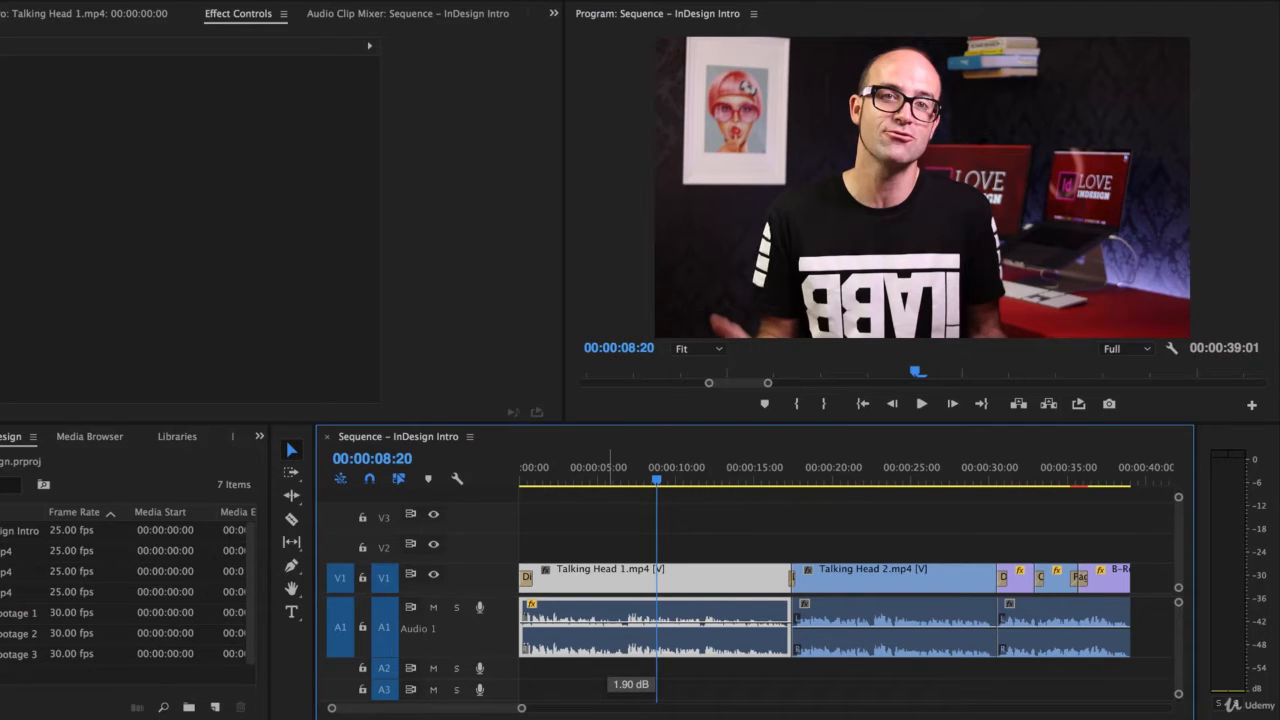
left_click_drag(606, 623, 611, 601)
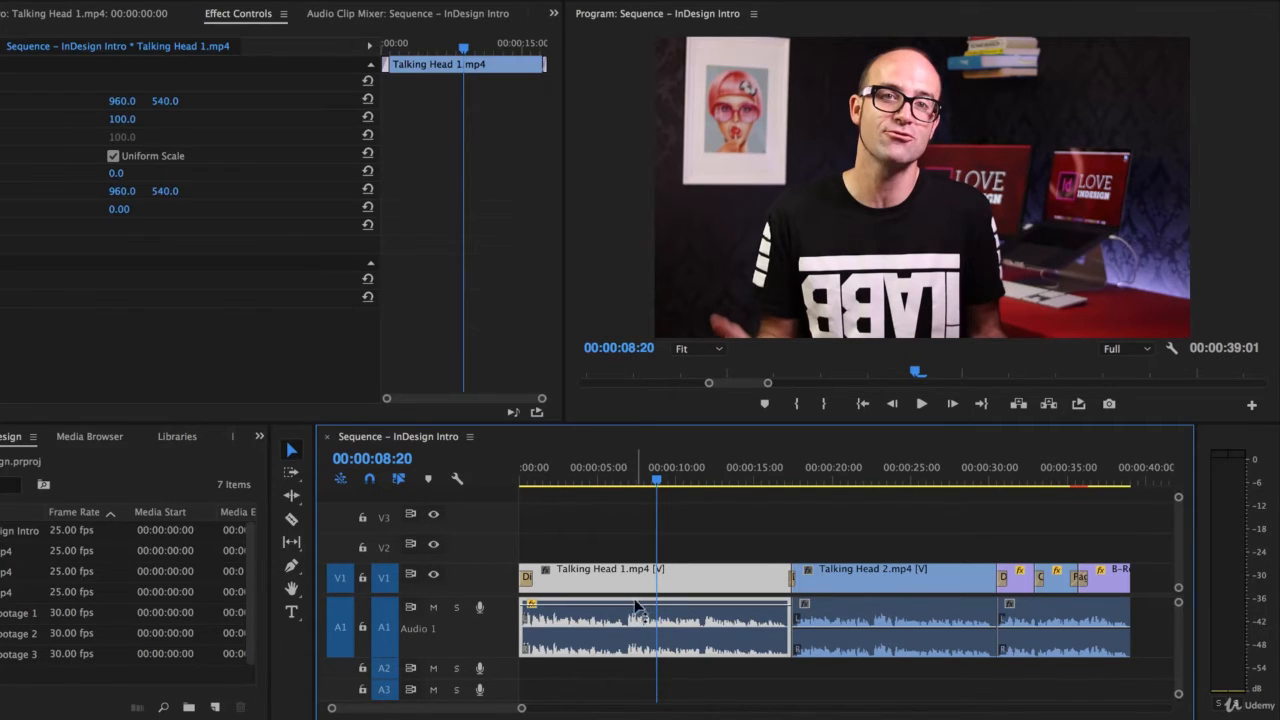
key("space")
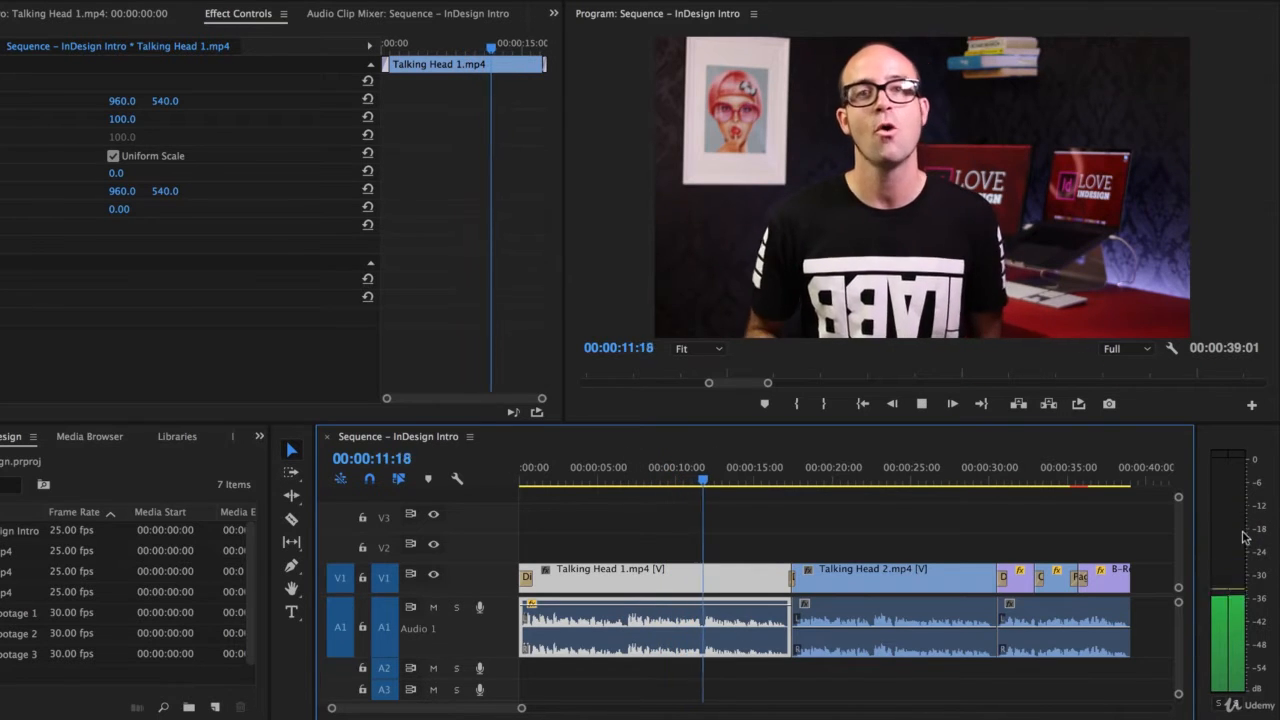
key("space")
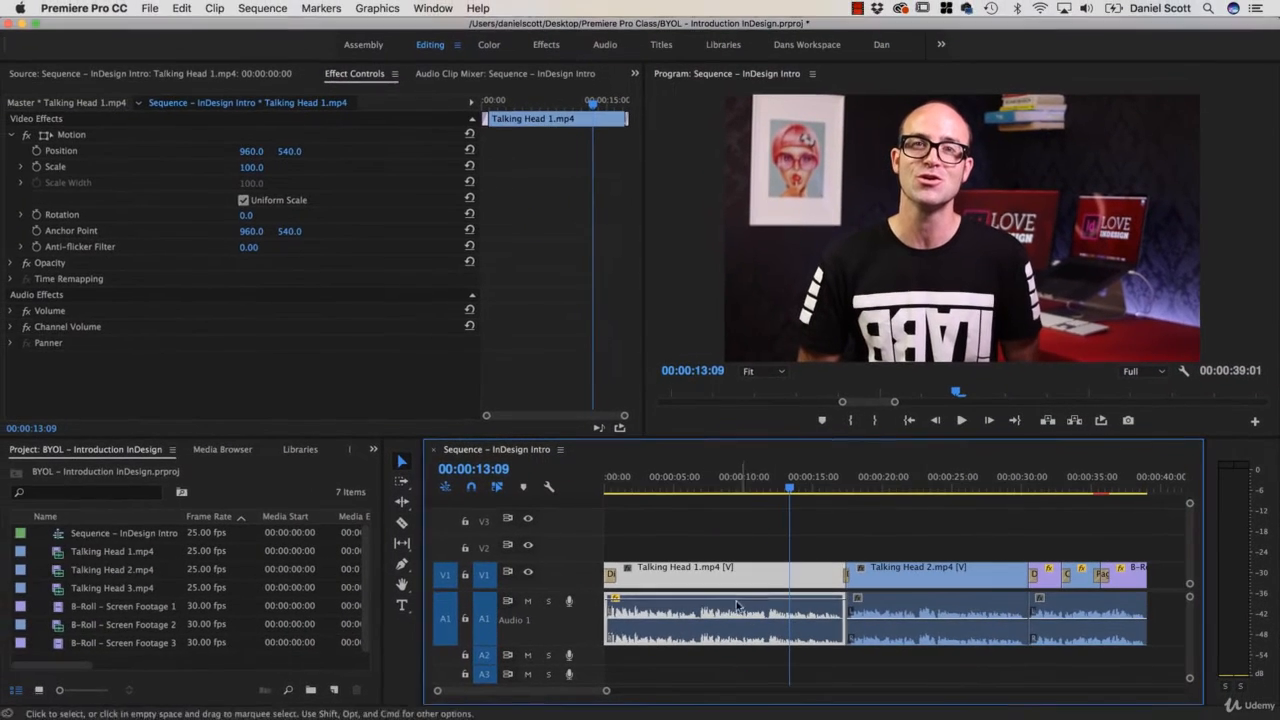
left_click(183, 11)
left_click(183, 11)
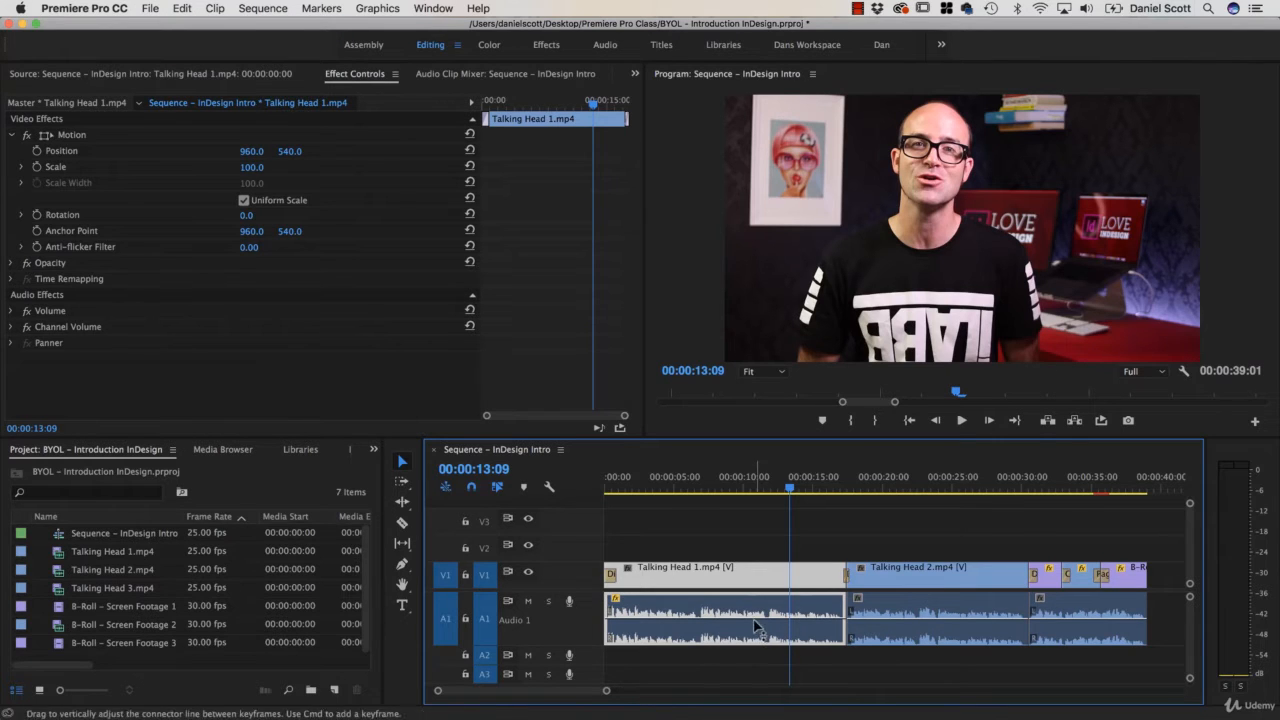
- Try adjusting the audio gain of the Talking Head 1 clip by 8 dB, and undo it after a playback check
right_click(705, 606)
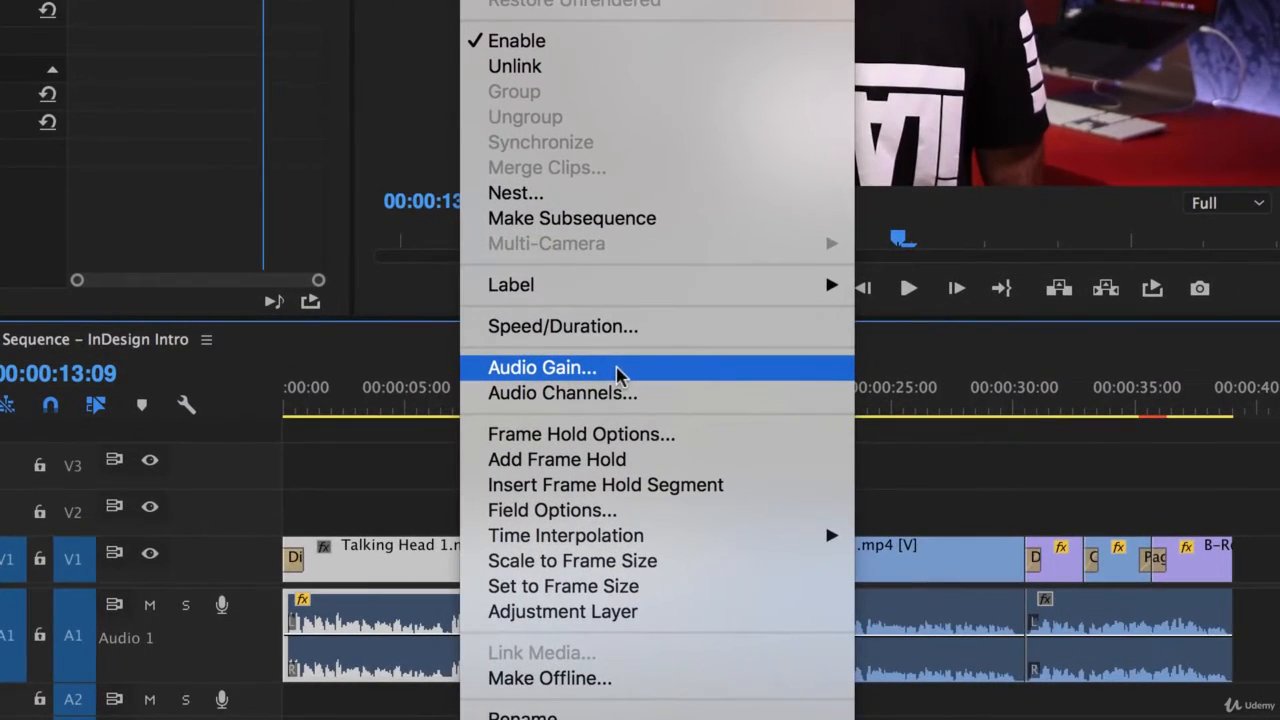
left_click(619, 373)
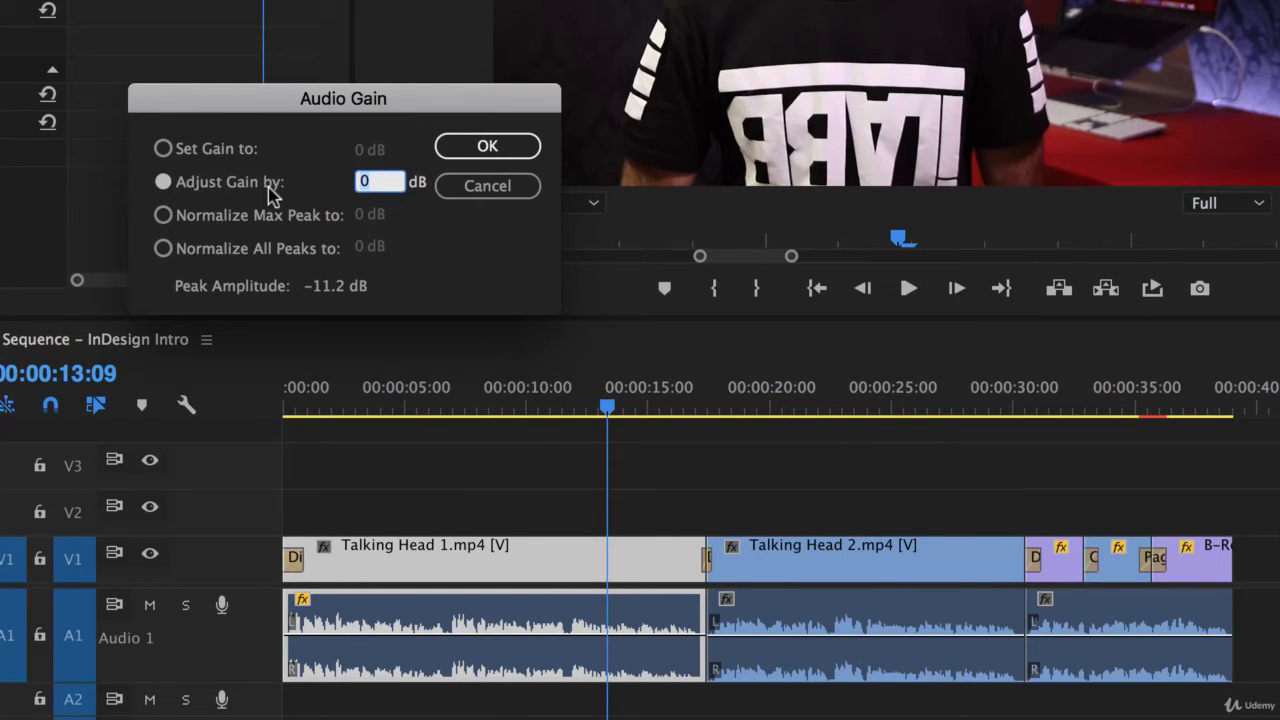
type("8")
left_click(514, 163)
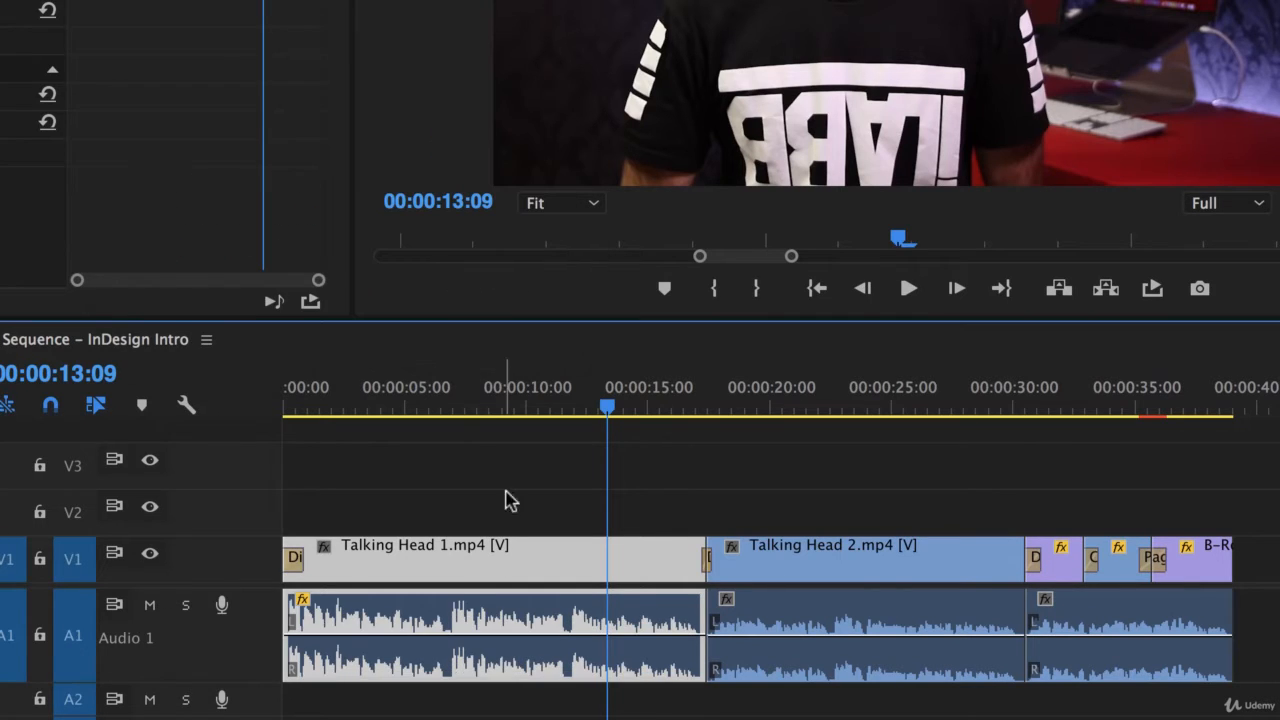
left_click(474, 429)
left_click(478, 405)
key("space")
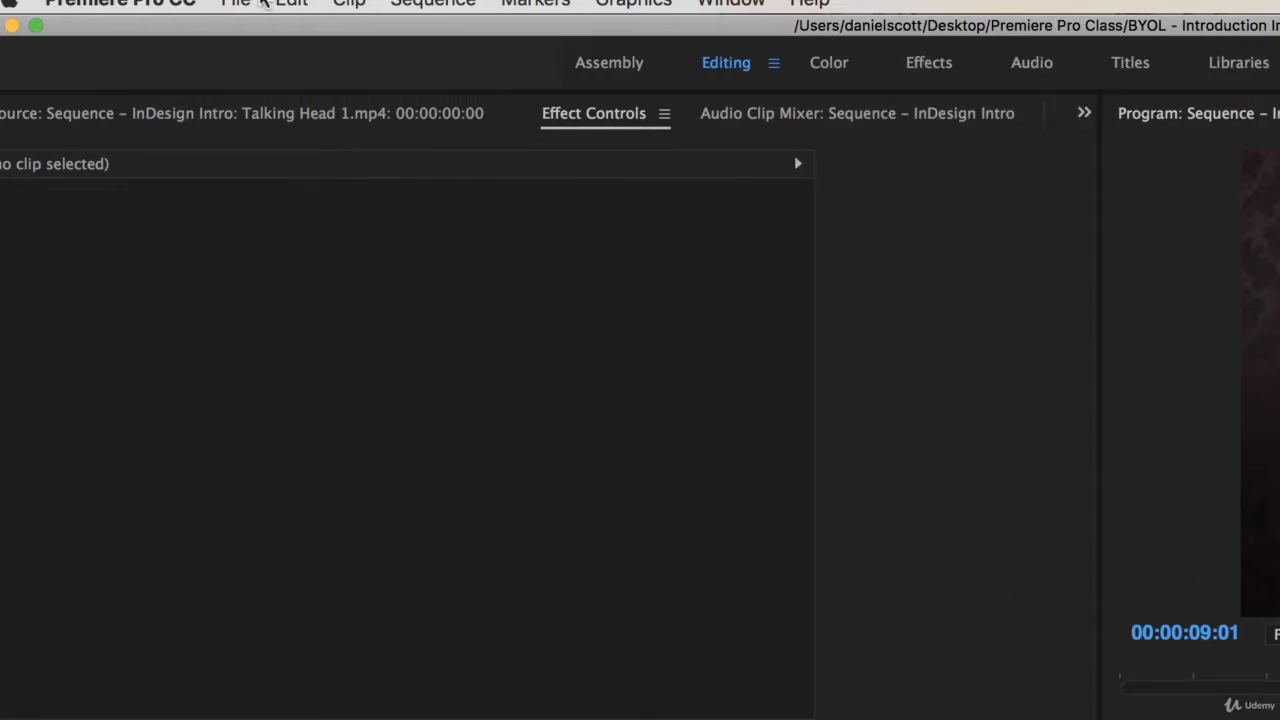
left_click(319, 14)
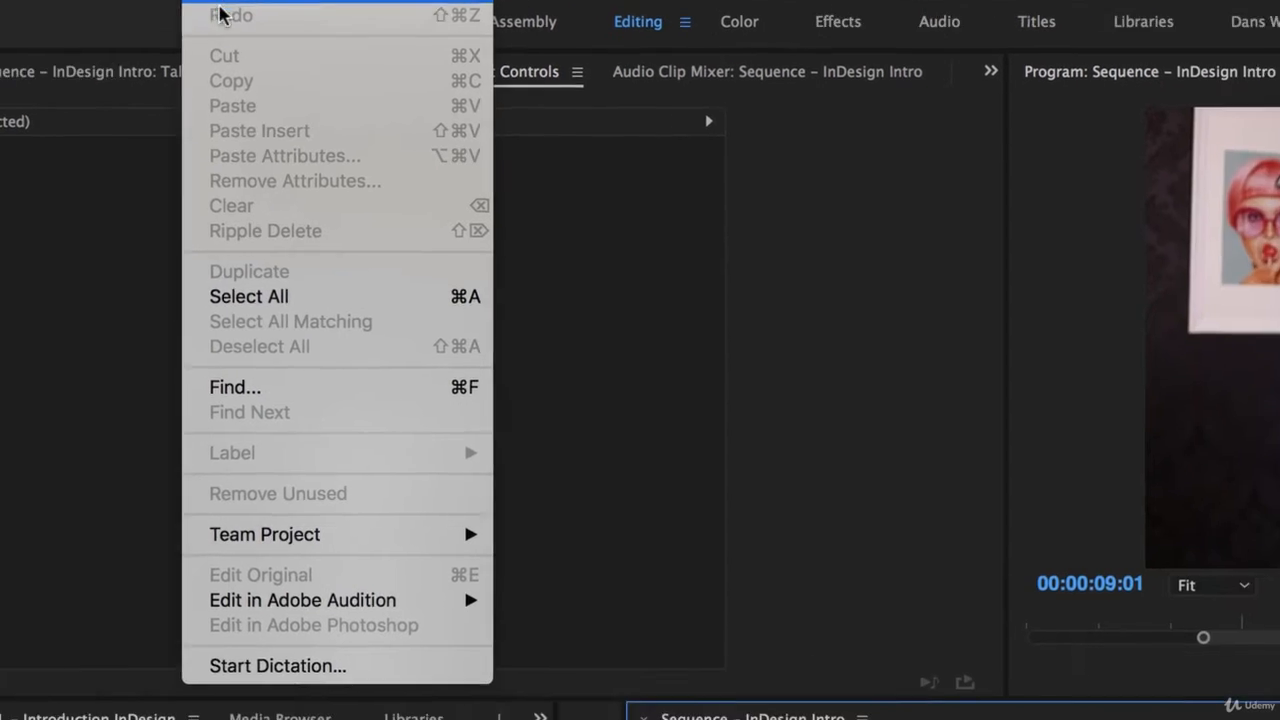
- Increase the audio gain of the Talking Head 1 clip with a gain adjustment
left_click(708, 625)
right_click(480, 509)
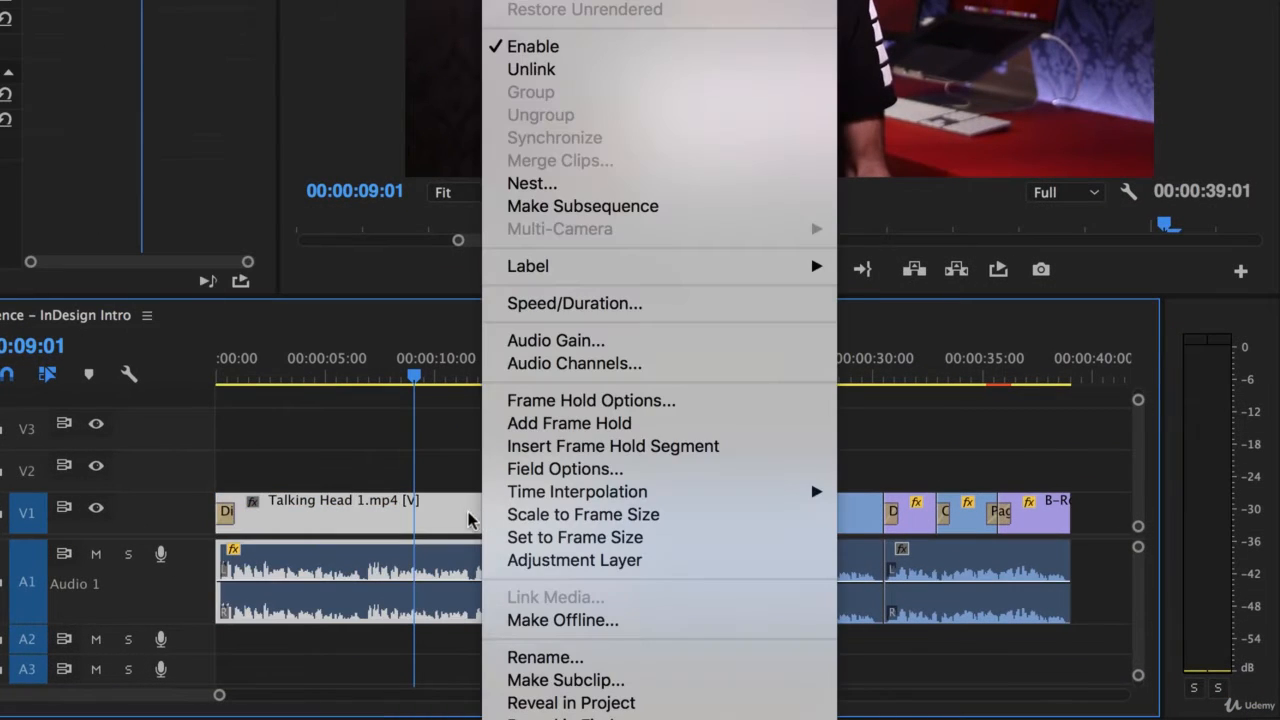
left_click(590, 340)
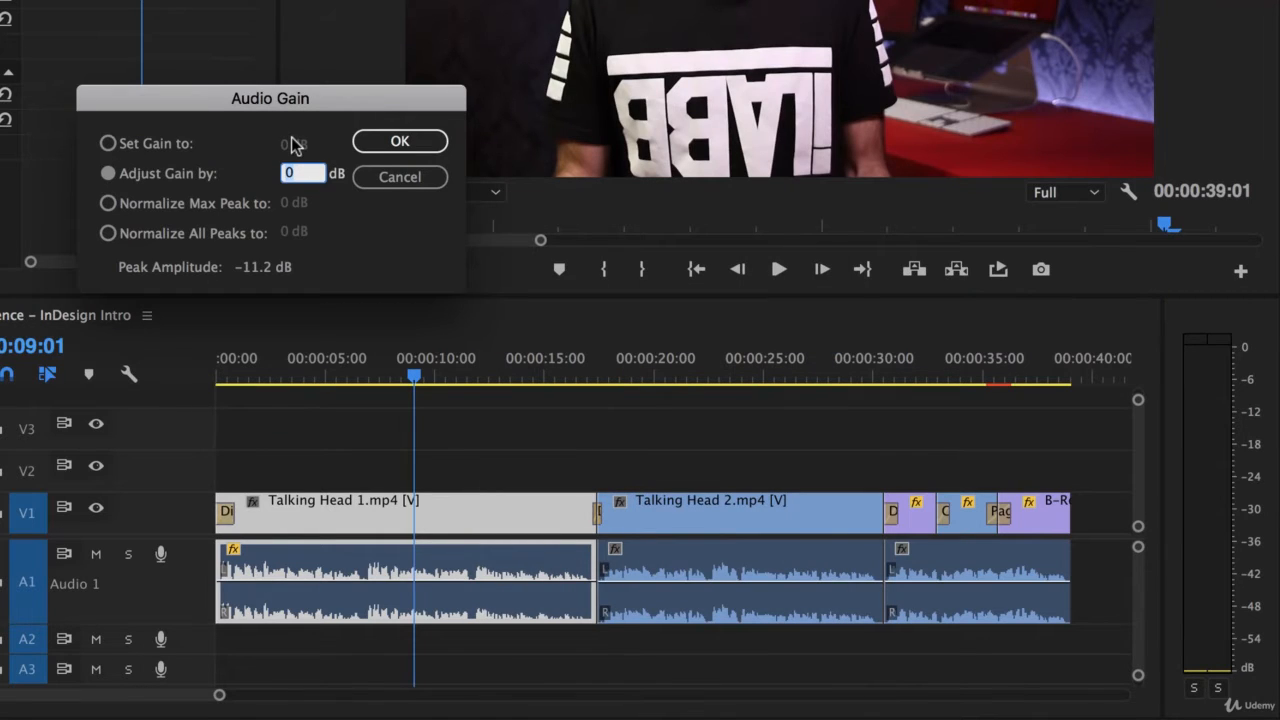
type("1")
left_click(399, 141)
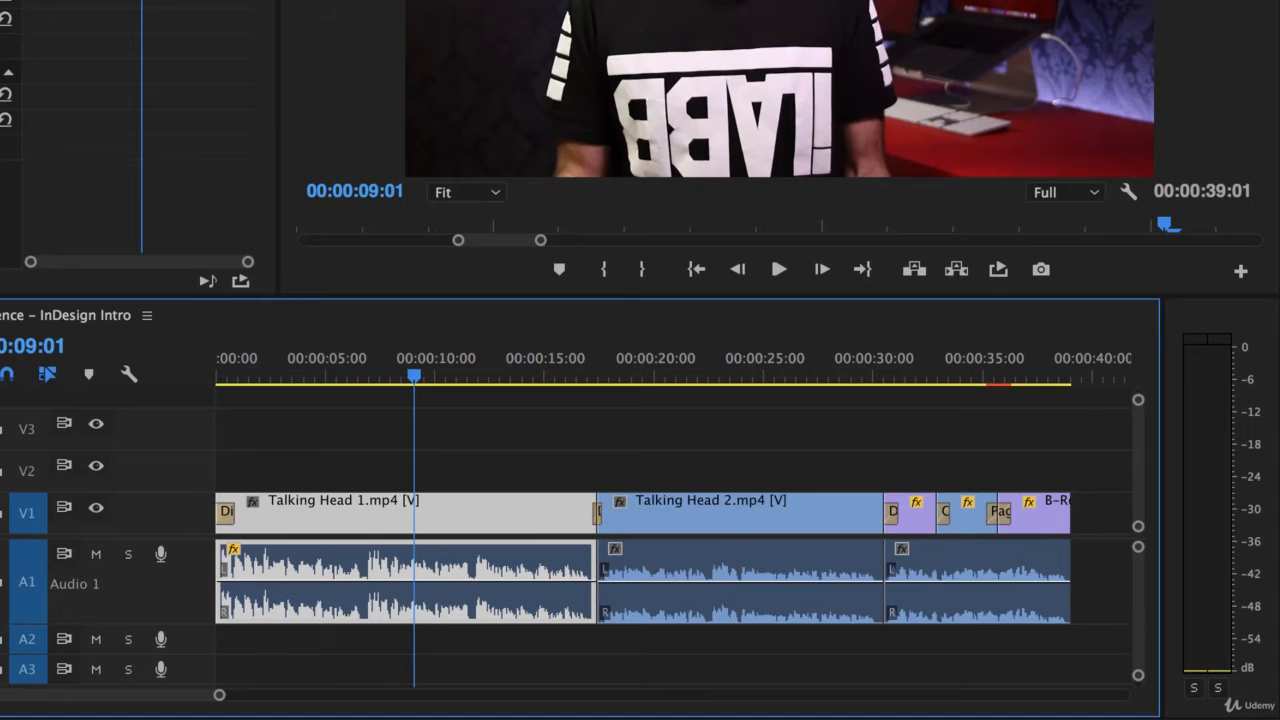
- Adjust the audio gain of the Talking Head 2 clip by 8 dB
left_click(716, 514)
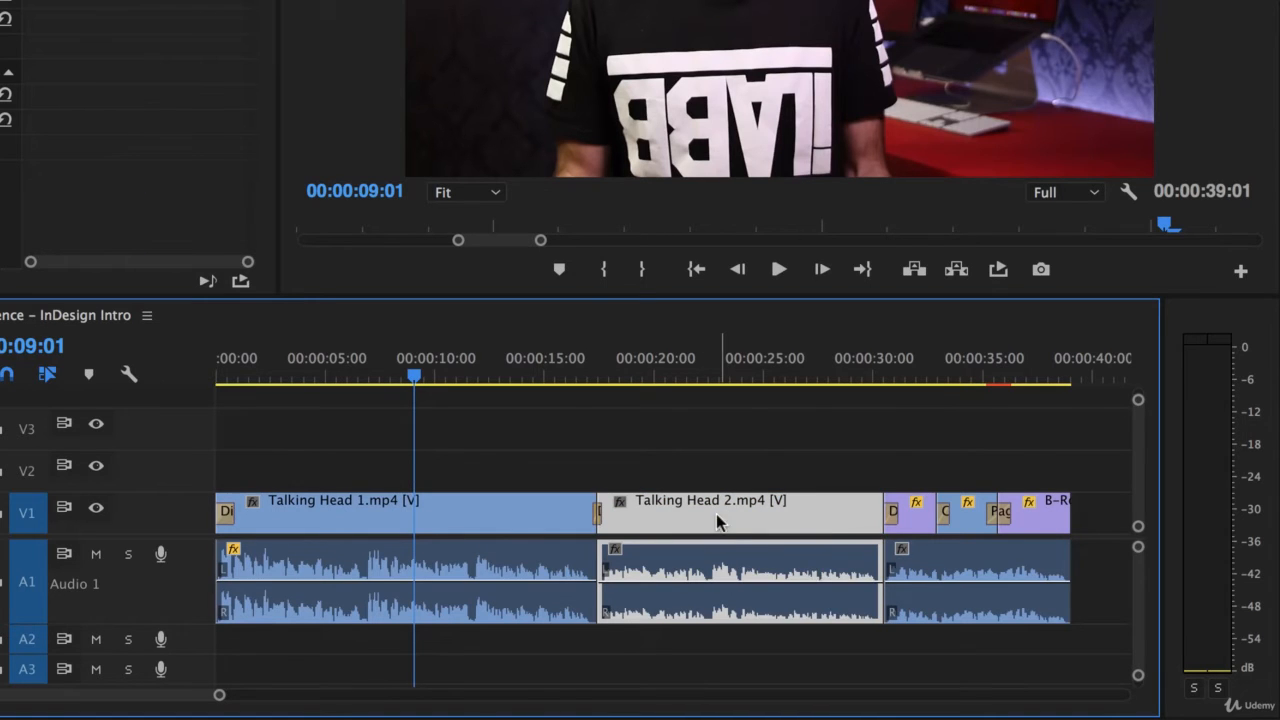
right_click(805, 570)
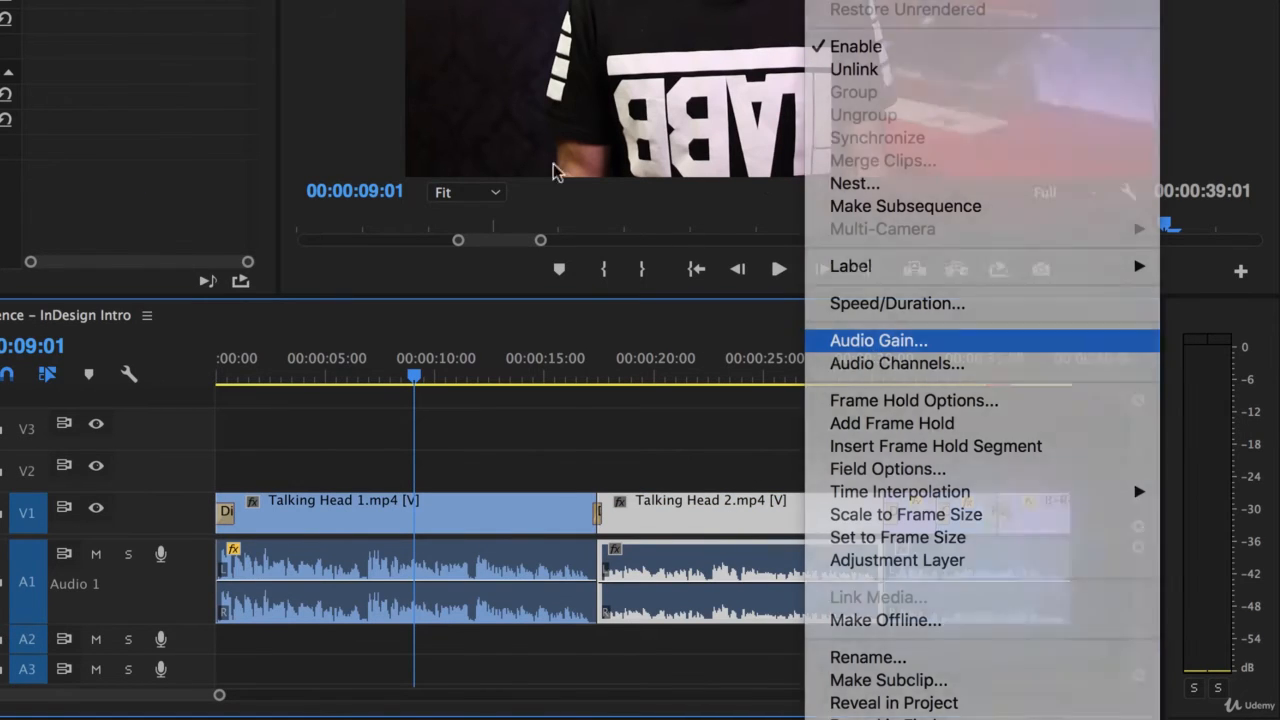
key("Return")
type("8")
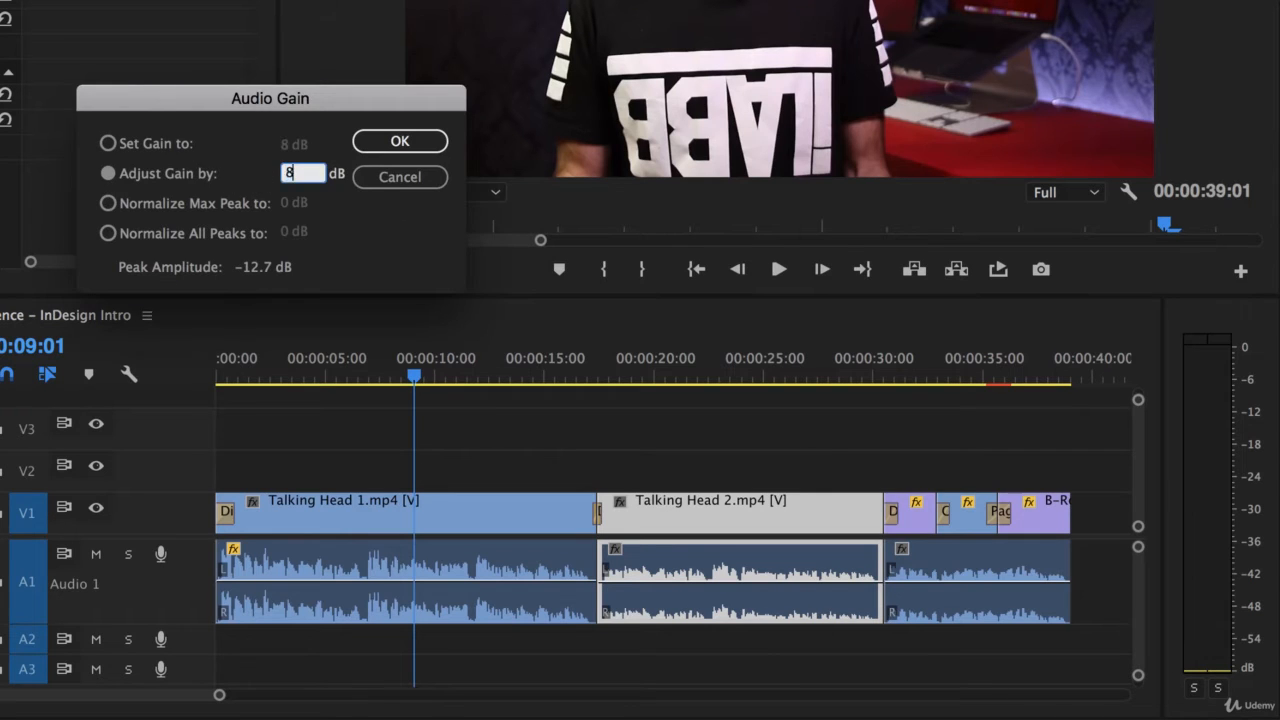
key("Return")
- Increase the audio gain of the last audio clip on track A1 and deselect it
left_click(1036, 552)
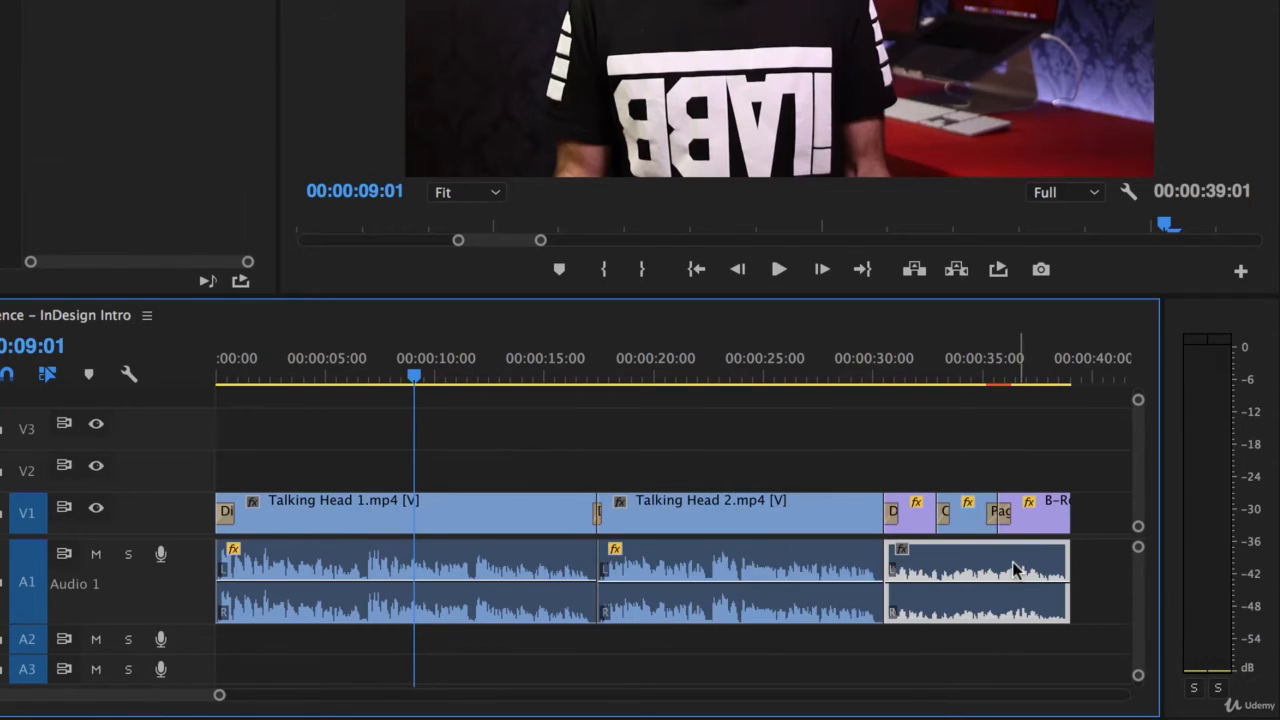
right_click(1016, 568)
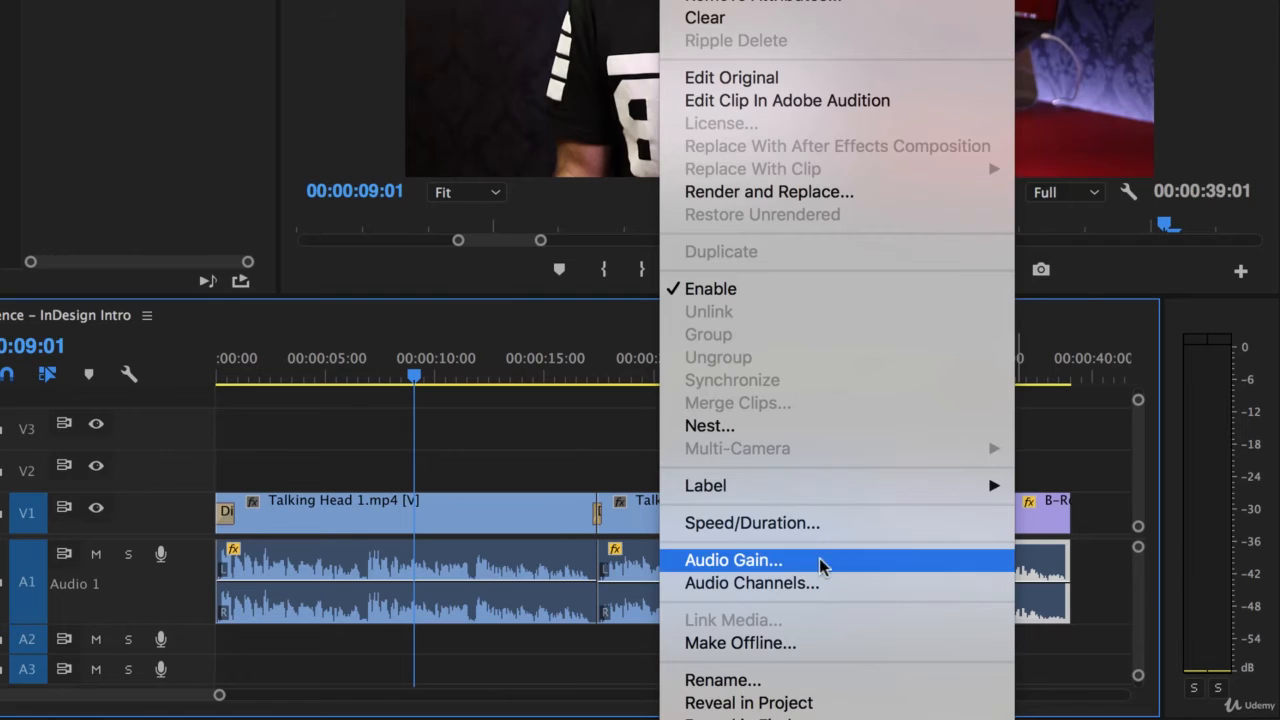
left_click(733, 560)
key("Return")
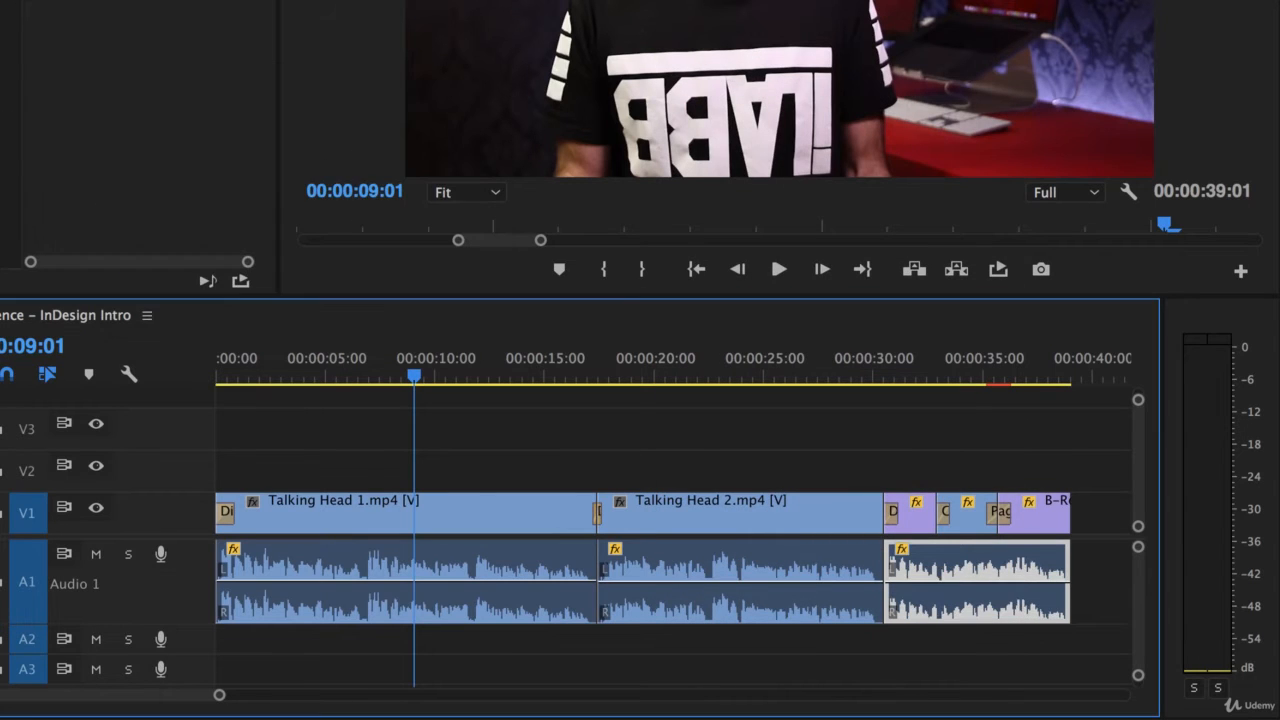
left_click(737, 468)
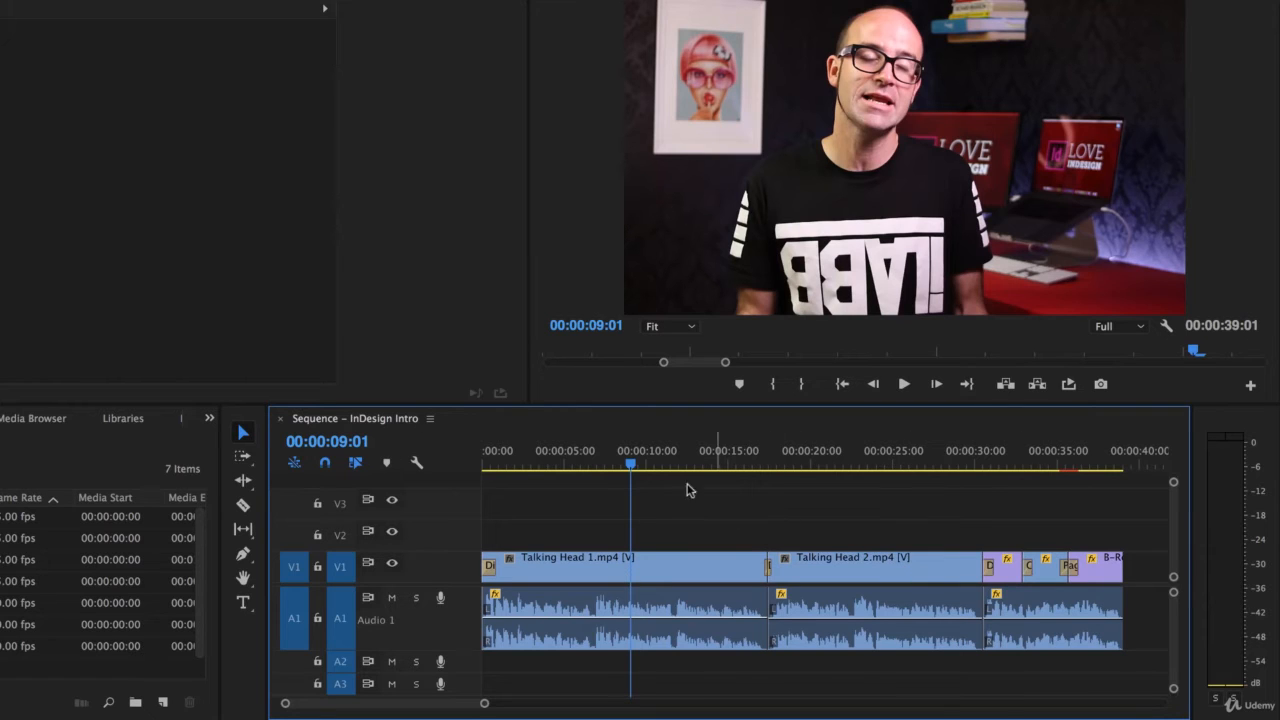
- Add two volume keyframes to the Talking Head 1 audio at about 11 and 12.6 seconds and raise the volume line after them
left_click_drag(556, 463, 482, 464)
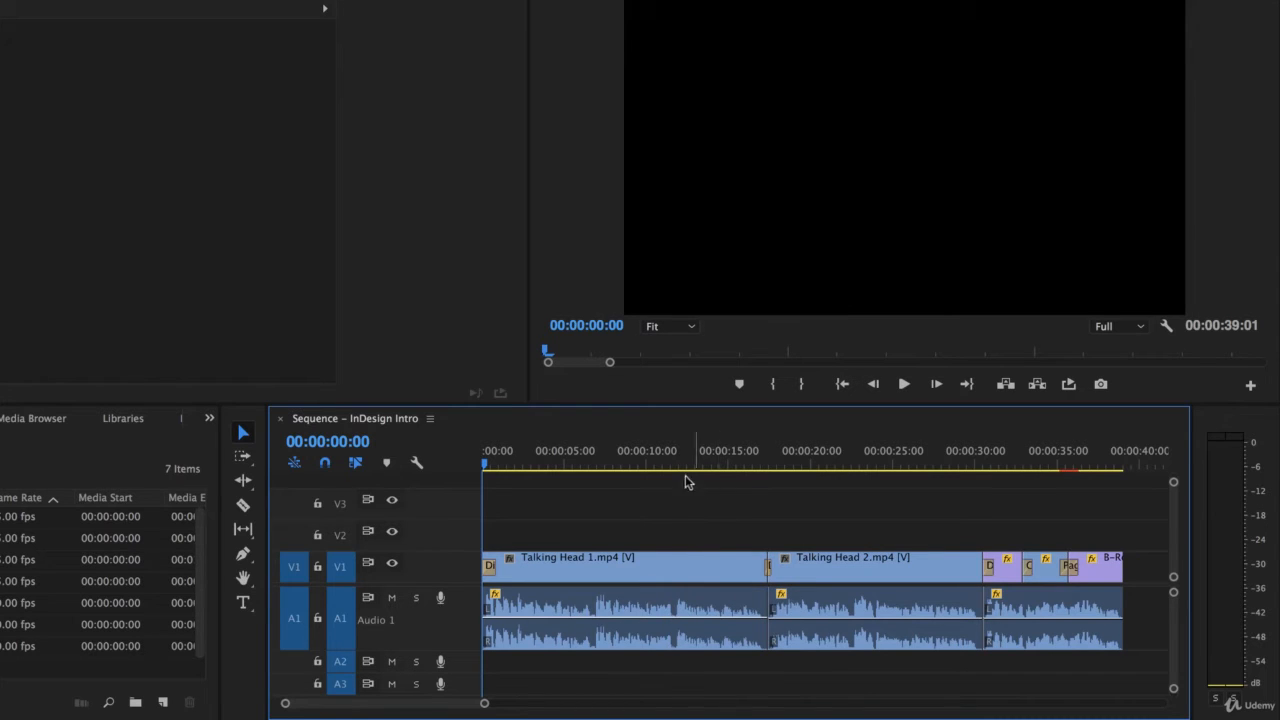
left_click(666, 628)
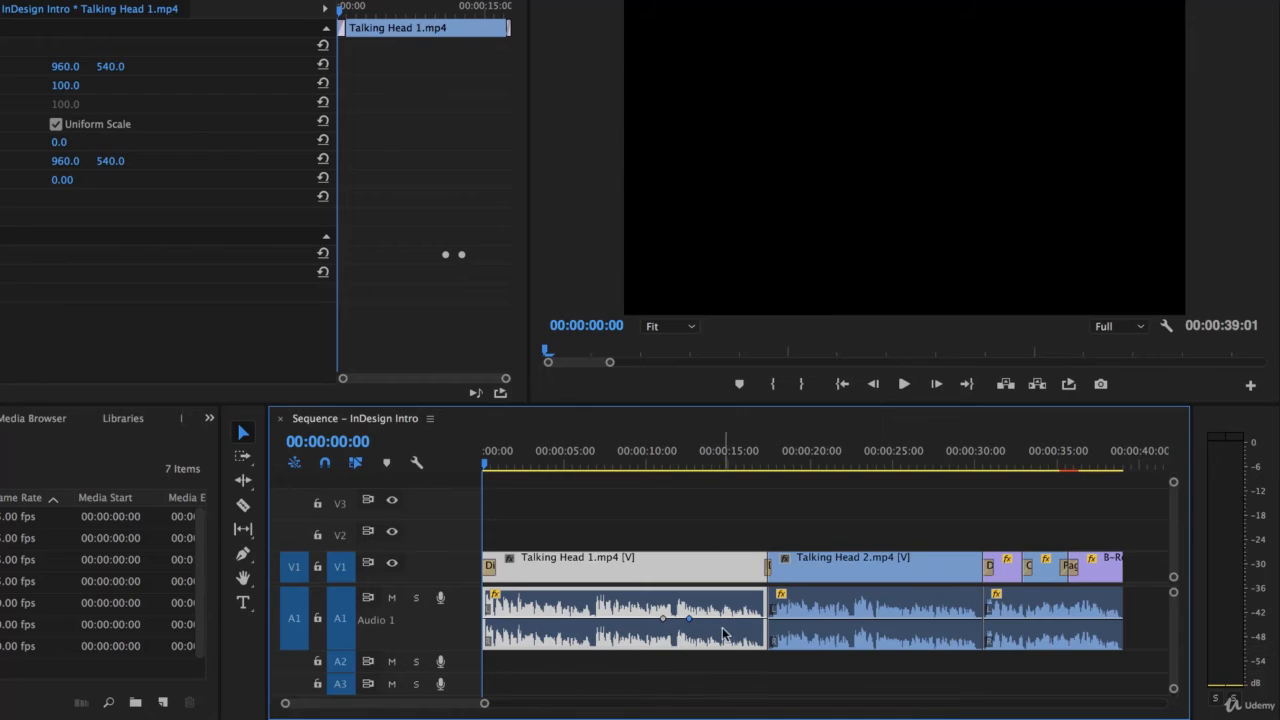
left_click_drag(725, 618, 725, 606)
left_click_drag(712, 608, 712, 600)
- Lower the raised volume line after the Talking Head 1 keyframes slightly, checking it by playback, and save the project
left_click(618, 462)
key("space")
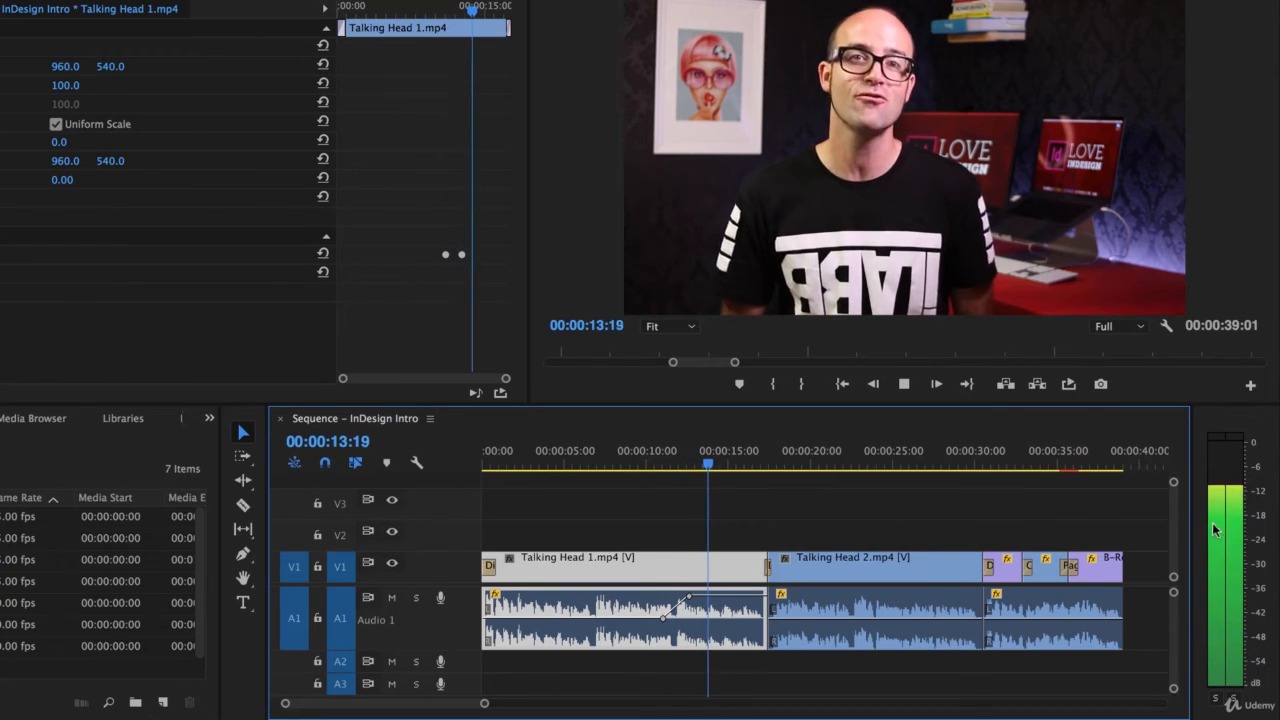
key("space")
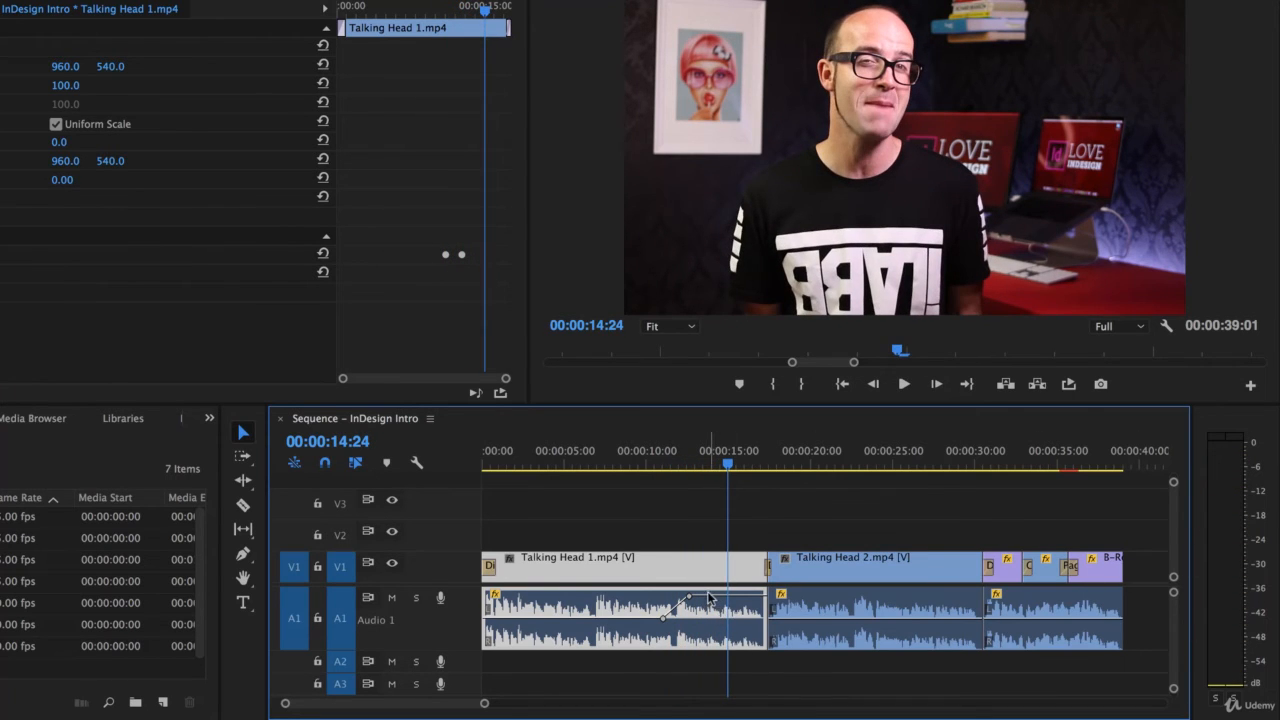
left_click_drag(712, 598, 712, 591)
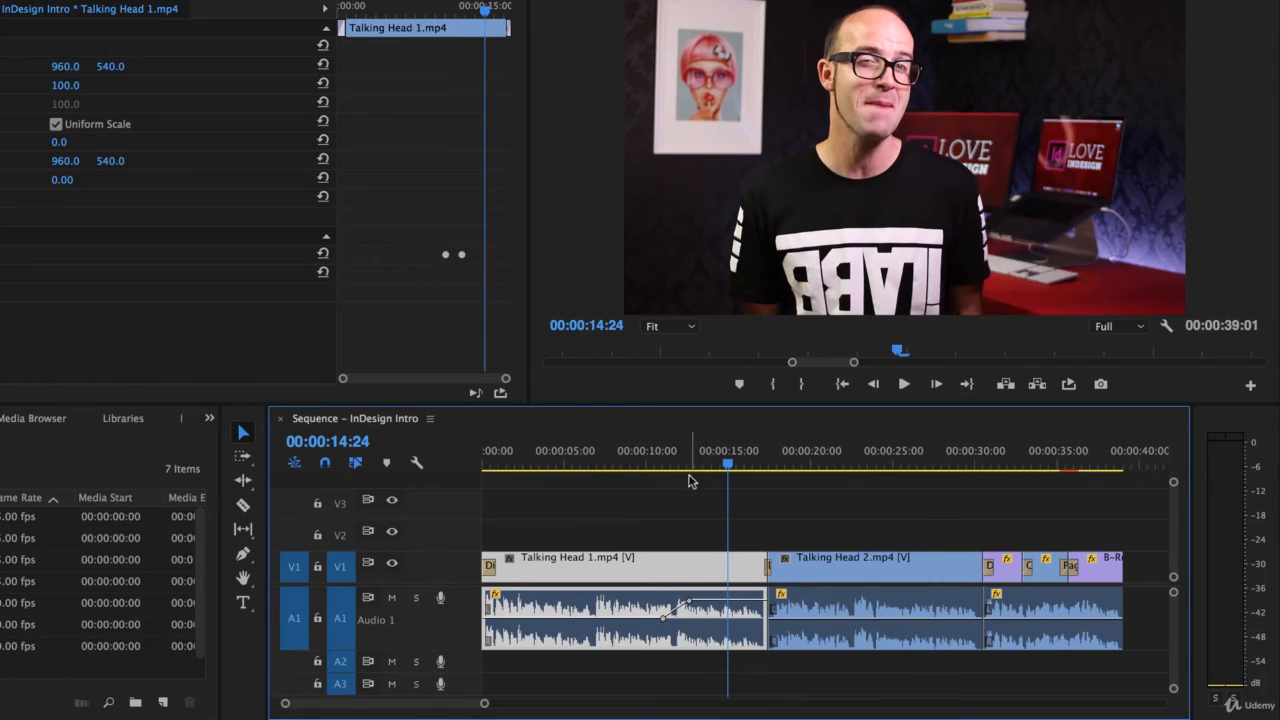
key("space")
key("space")
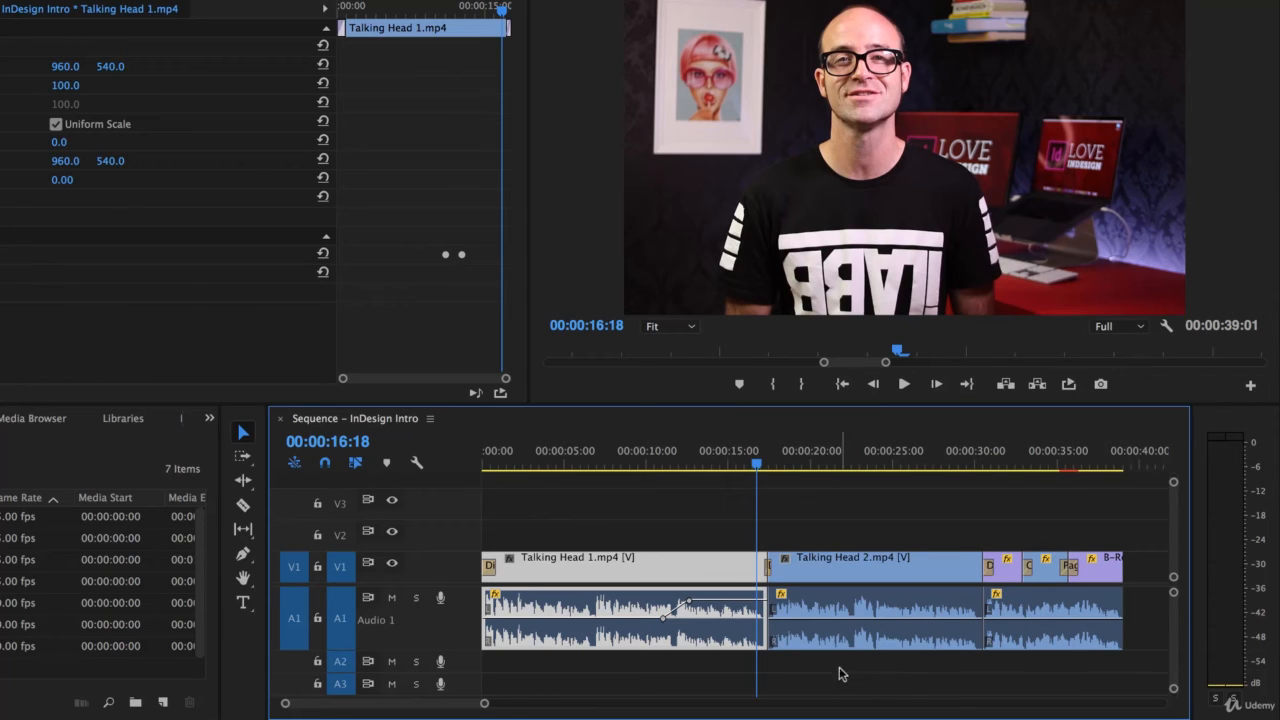
key("ctrl+s")
- Add a volume keyframe to the Talking Head 2 audio at about 00:00:22:13, just before the louder passage
left_click(853, 466)
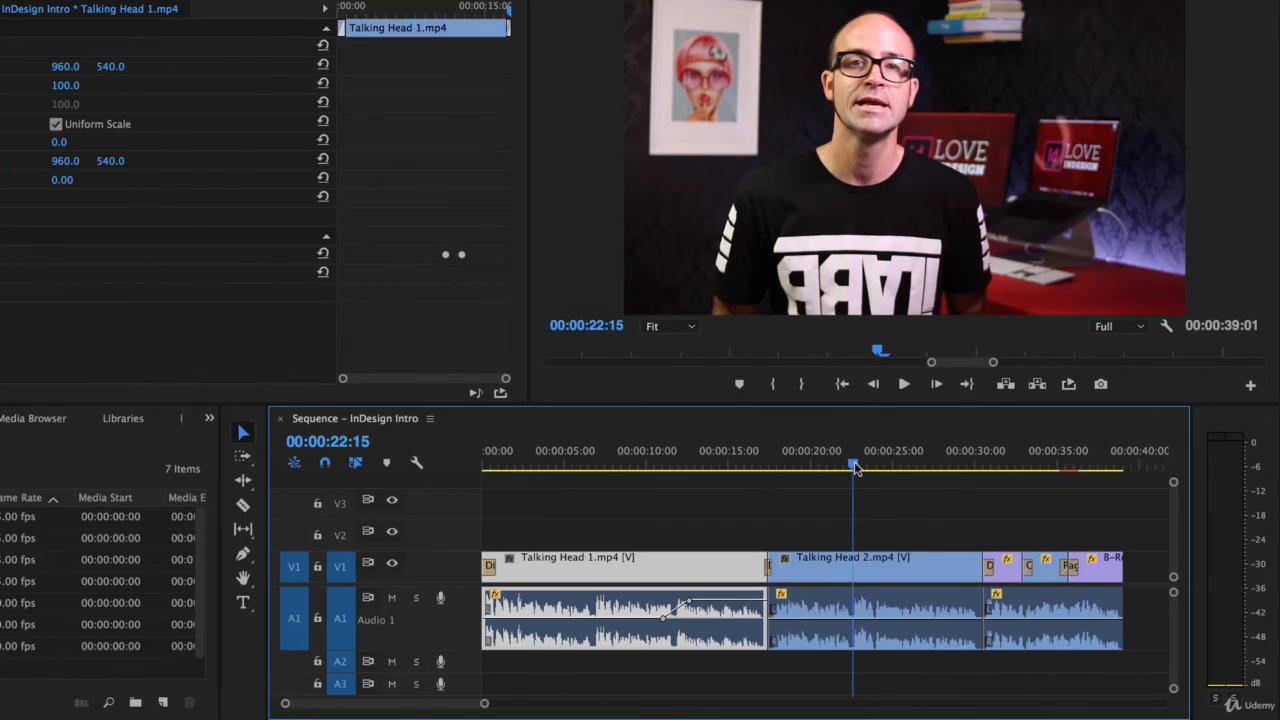
key("=")
key("=")
key("=")
mouse_move(819, 468)
left_mouse_down()
mouse_move(846, 468)
mouse_move(831, 468)
left_mouse_up()
key("space")
key("space")
left_click(819, 629)
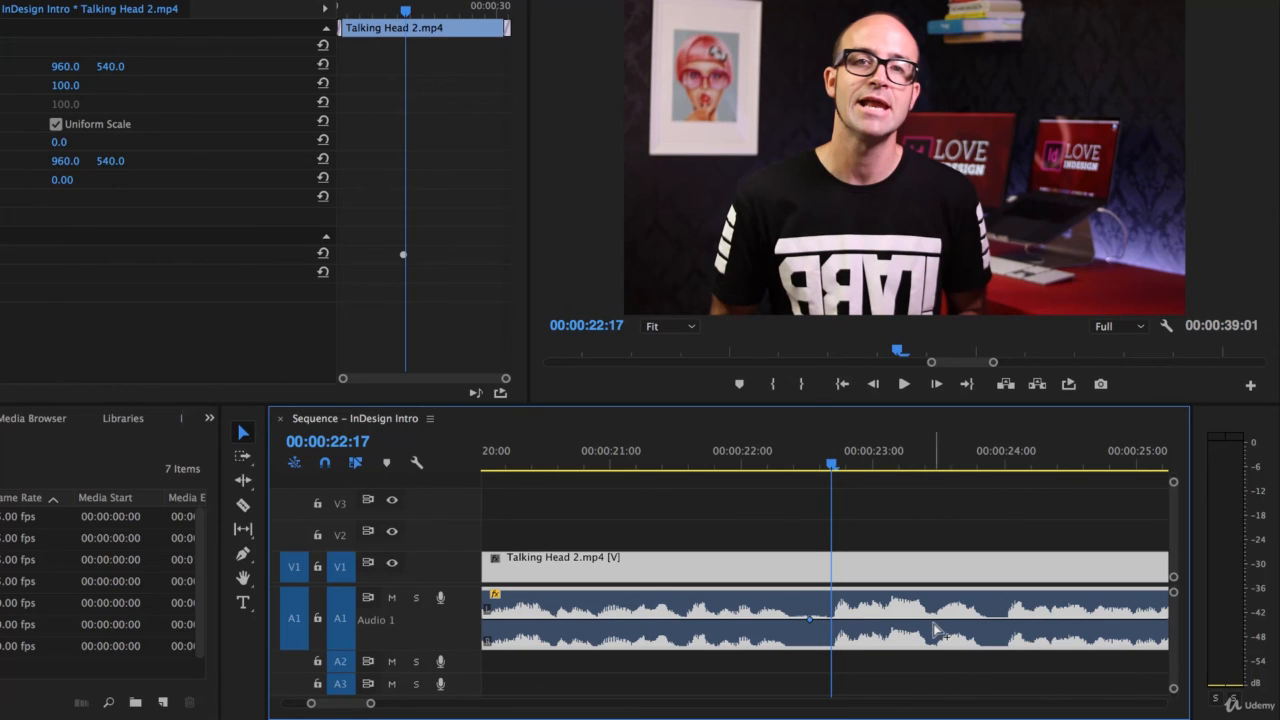
- Add three more volume keyframes to the Talking Head 2 audio up to about 00:00:23:14 and lower the volume line across the louder passage
left_click(831, 618, "ctrl")
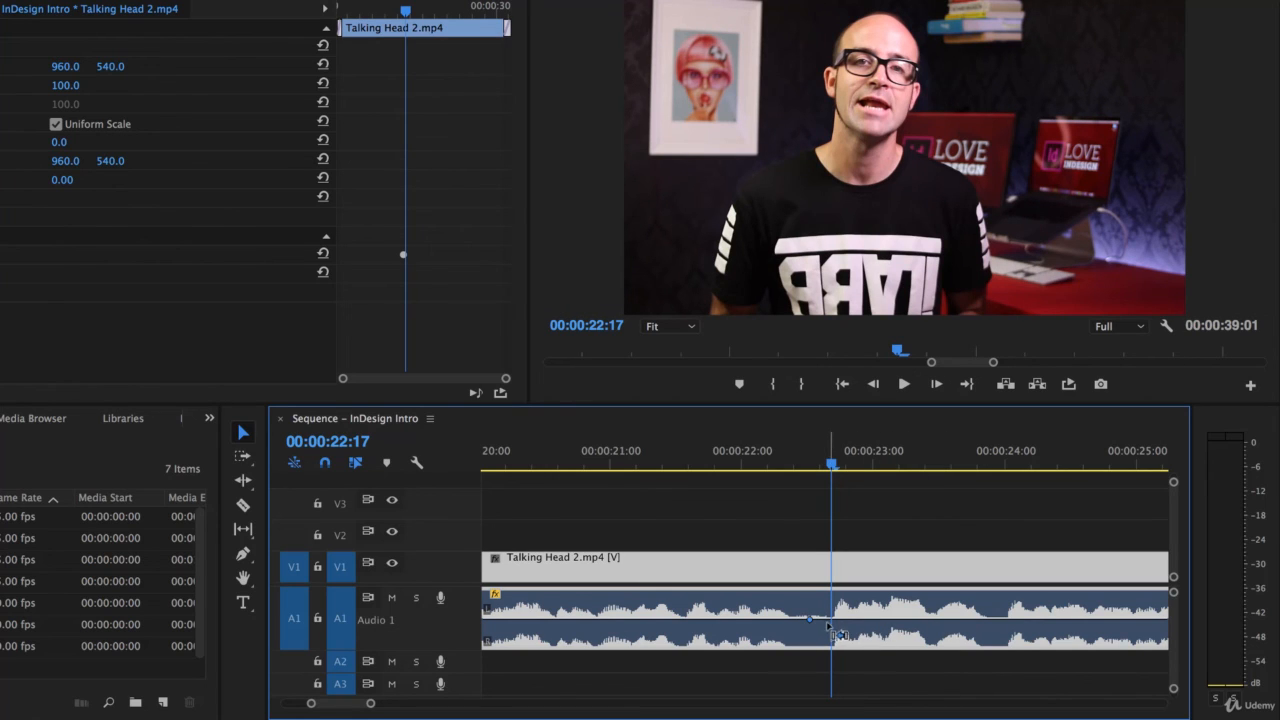
left_click(928, 619, "super")
left_click(946, 619, "super")
left_click_drag(915, 619, 895, 645)
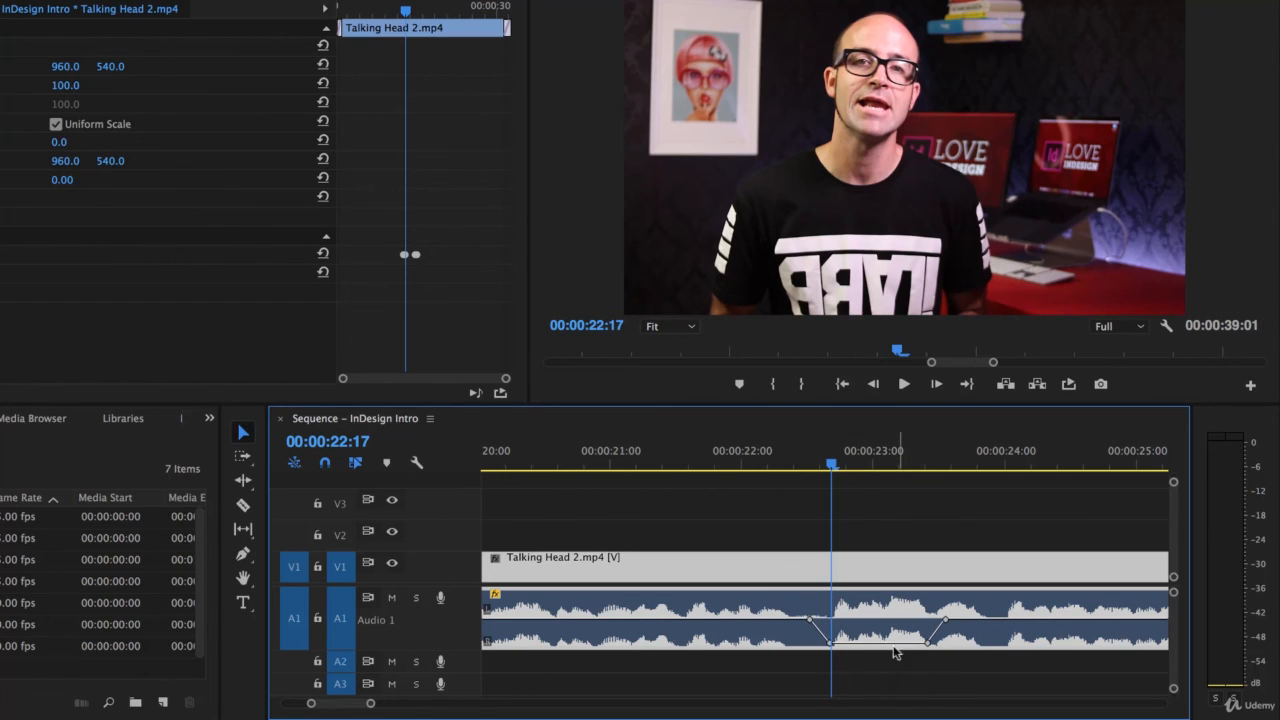
- Add four volume keyframes from about 00:00:24:00 to 00:00:24:06 in the Talking Head 2 audio and dip the volume line between the middle two
left_click(1005, 619, "super")
left_click(1018, 619, "super")
left_click(1030, 619, "super")
left_click(1043, 619, "super")
mouse_move(1030, 619)
left_mouse_down()
mouse_move(1017, 635)
mouse_move(1036, 618)
left_mouse_up()
left_click(1005, 620)
left_click(1044, 620)
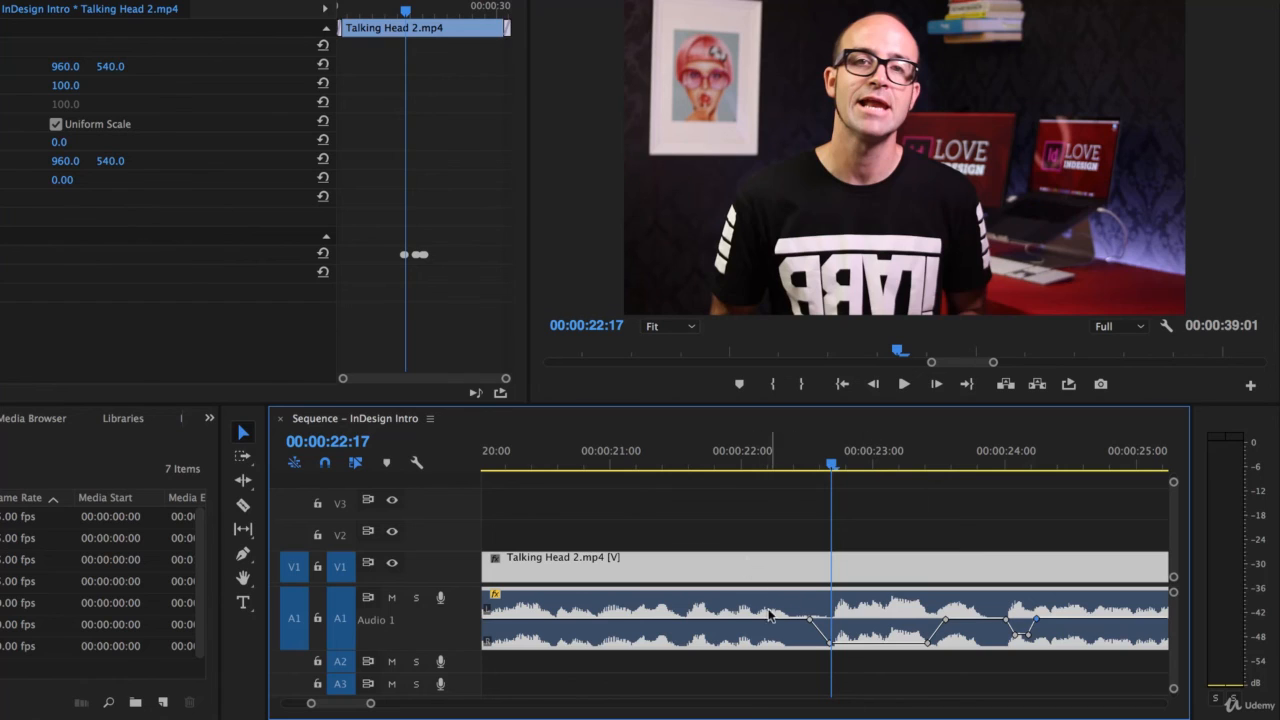
- Undo the volume dips and all the volume keyframes added to the Talking Head 2 audio
key("super+z")
key("super+z")
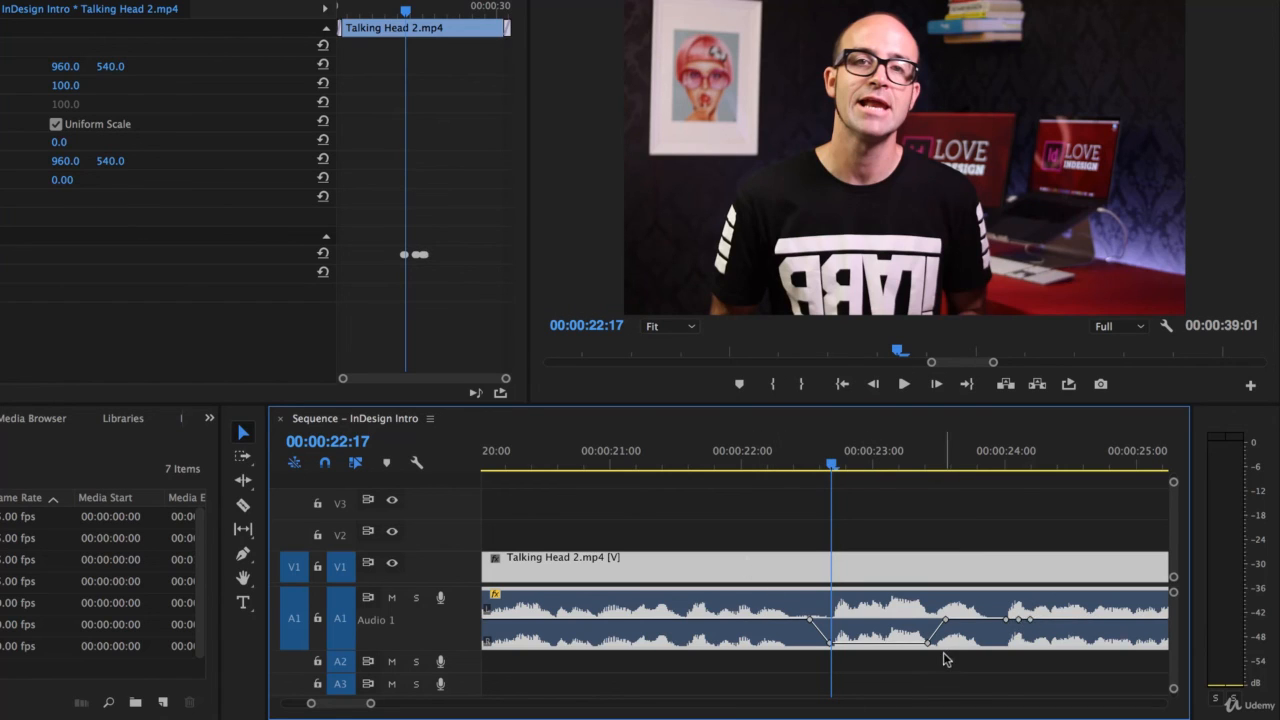
key("super+z")
key("super+z")
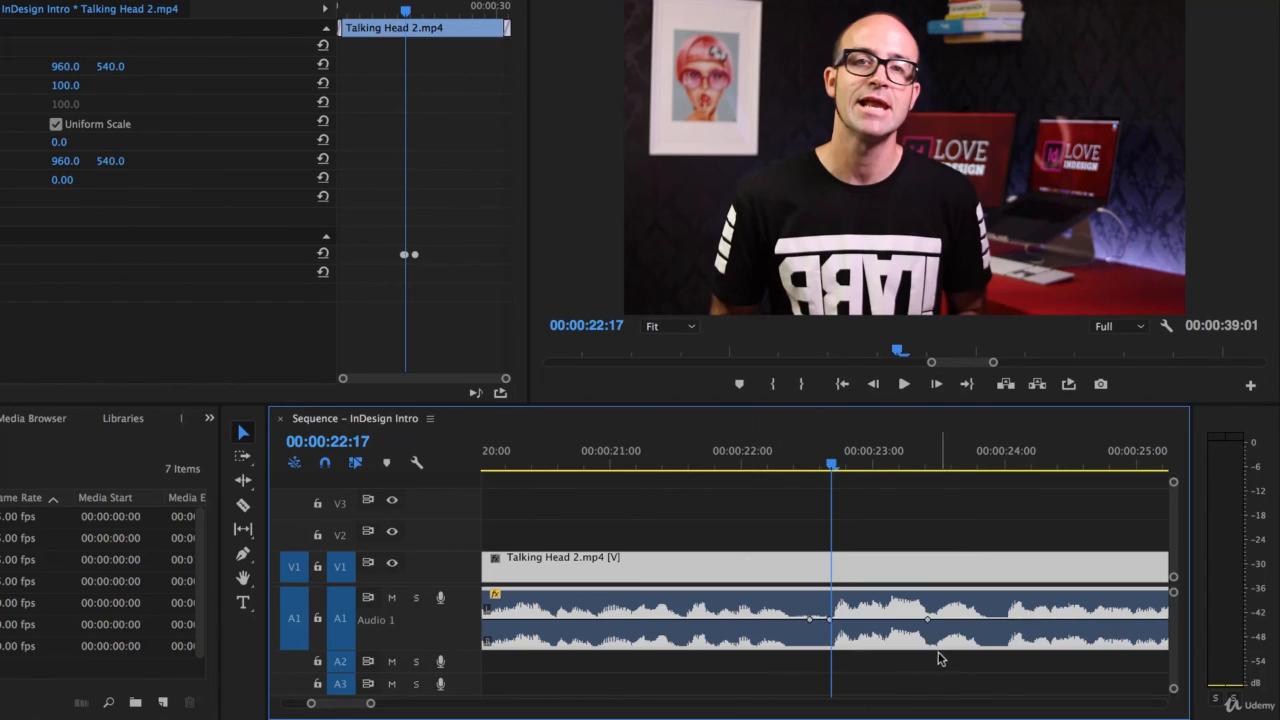
key("super+z")
key("super+z")
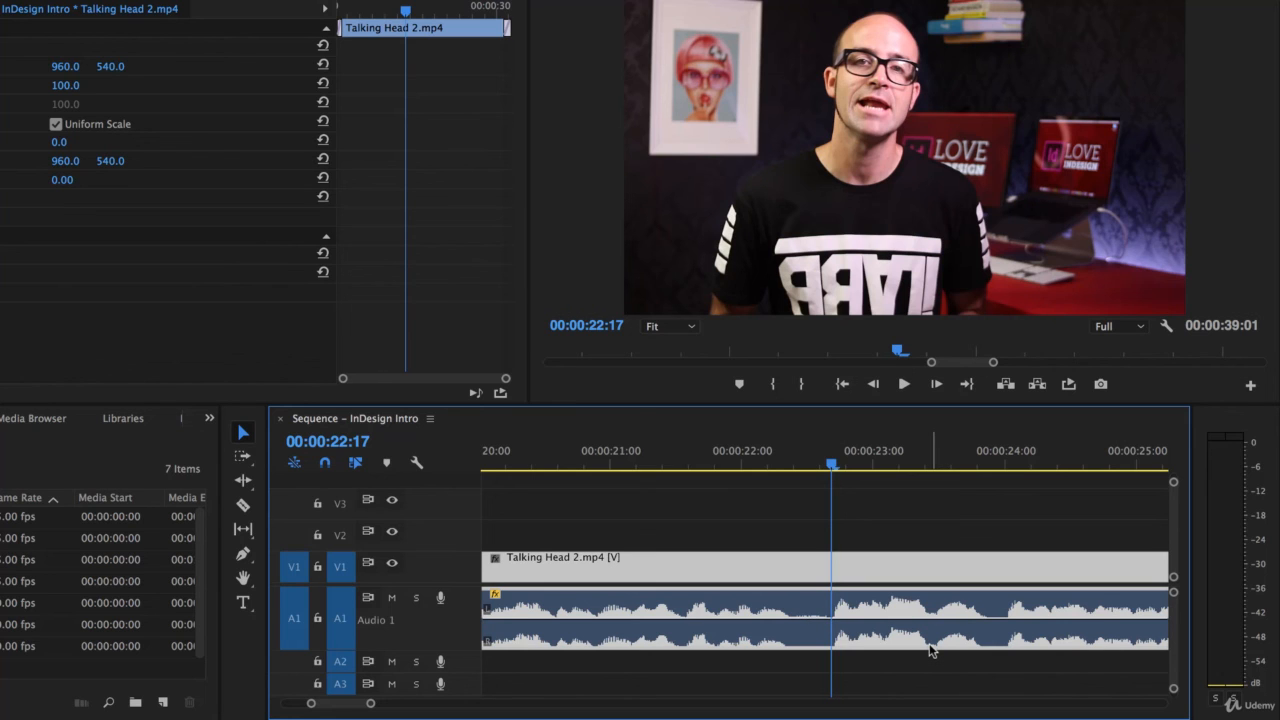